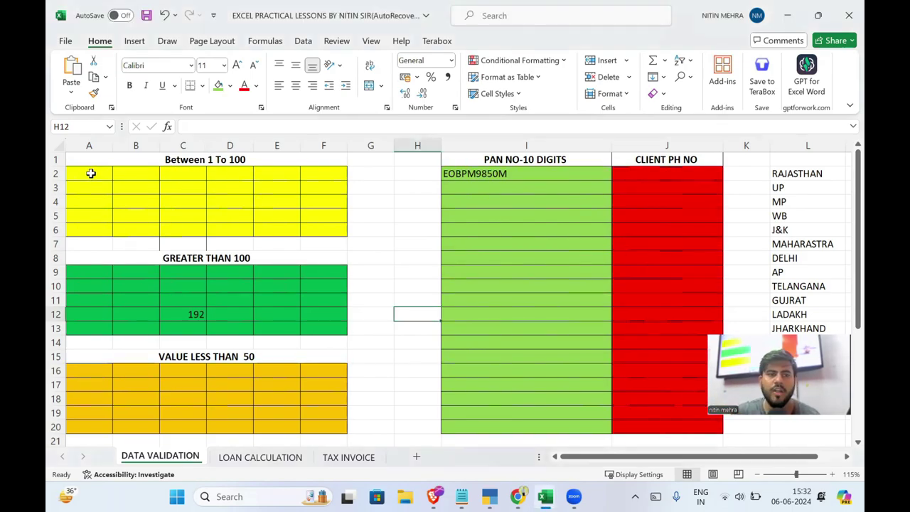
Give the merged A1:F1 'Between 1 To 100' header a red fill
drag(91, 174, 304, 238)
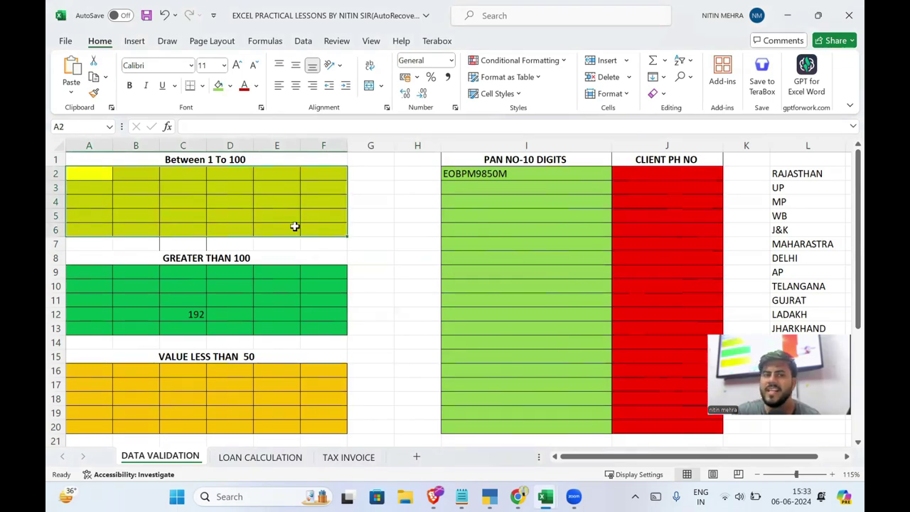
click(249, 159)
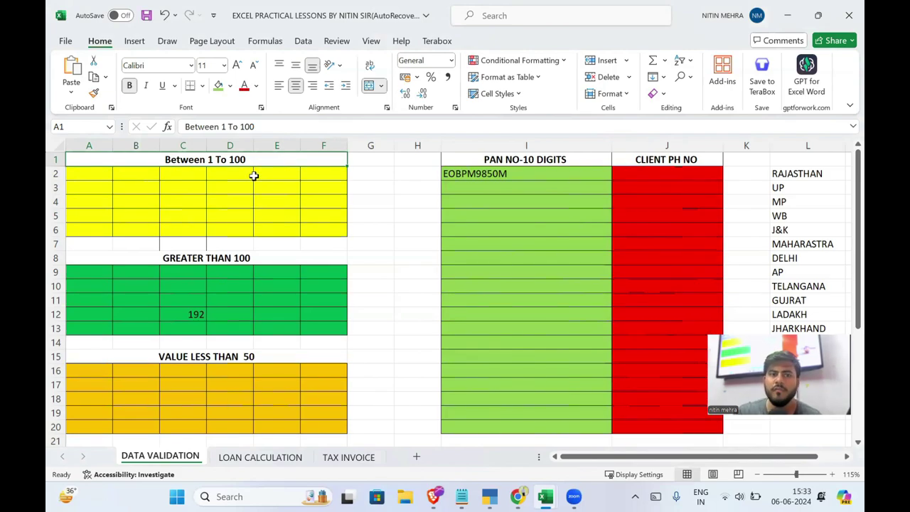
click(230, 86)
click(228, 206)
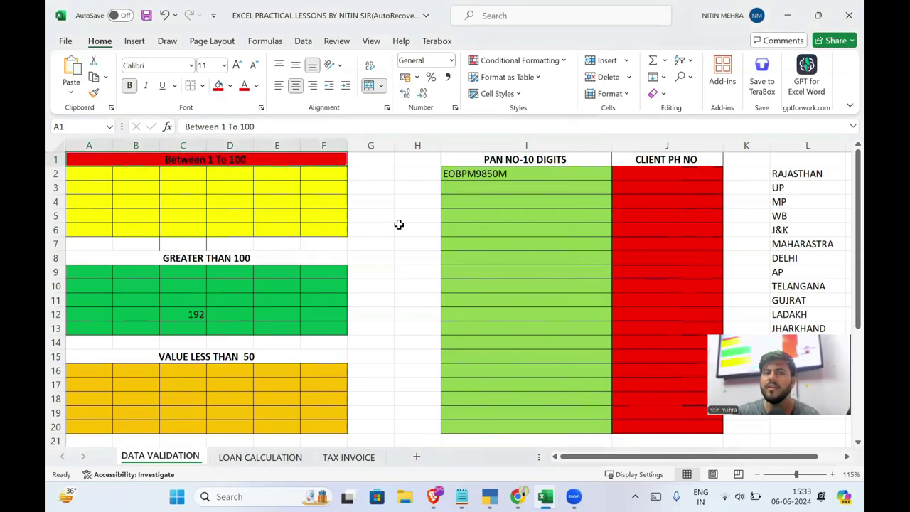
click(399, 225)
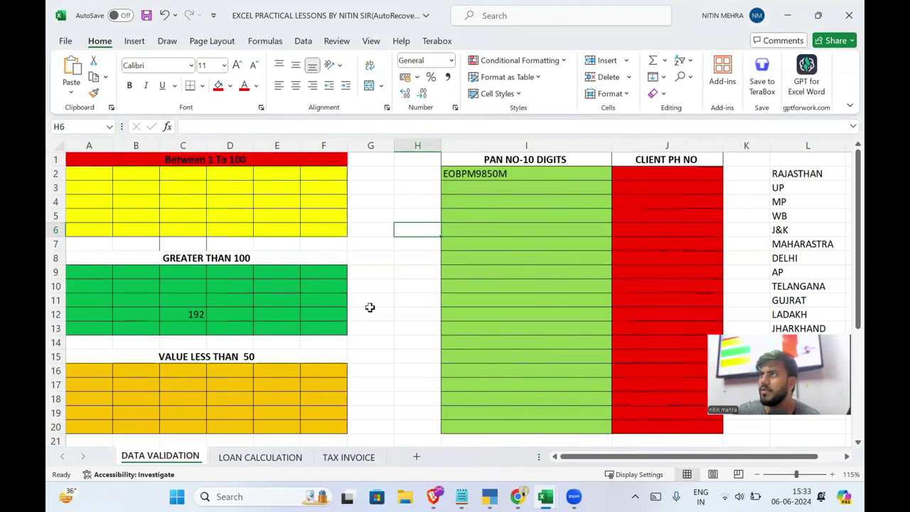
Select the yellow cells A2:F6 below the red header
drag(89, 174, 320, 235)
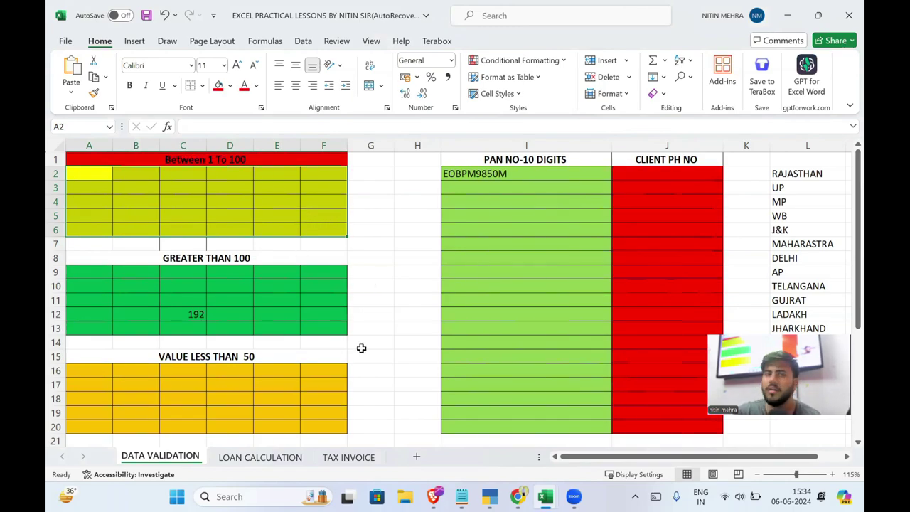
Open the Data Validation dialog from the Data tab for A2:F6
click(303, 42)
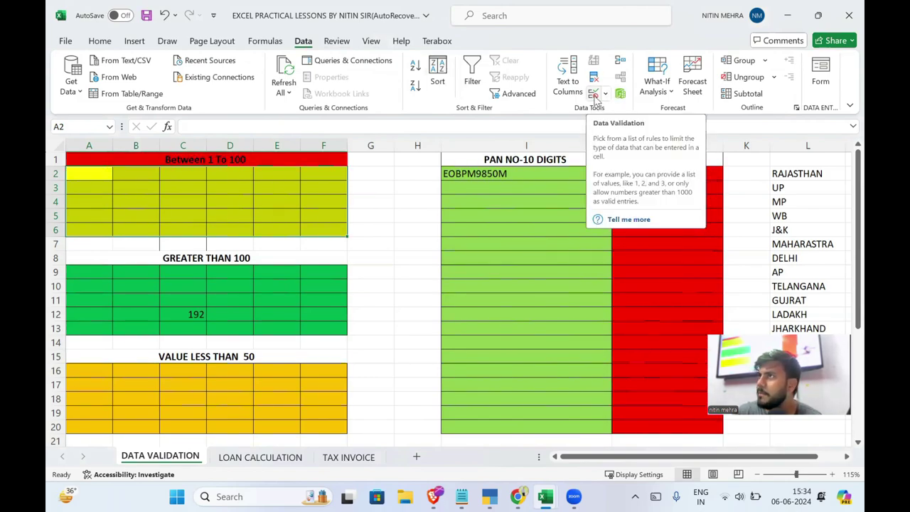
click(595, 97)
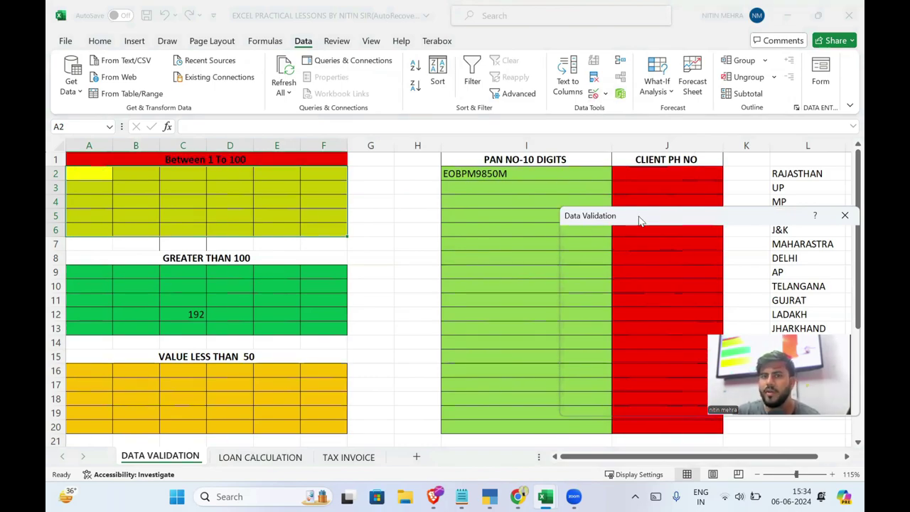
drag(638, 220, 362, 160)
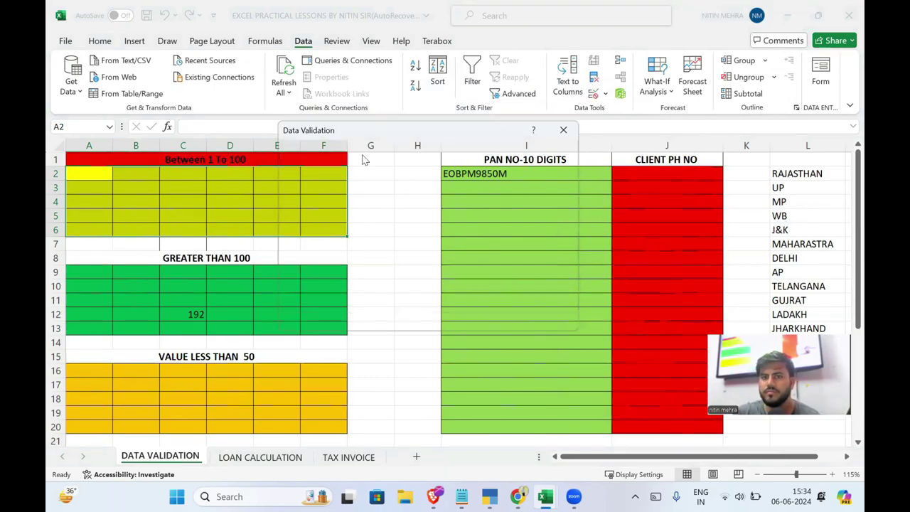
drag(428, 145, 455, 145)
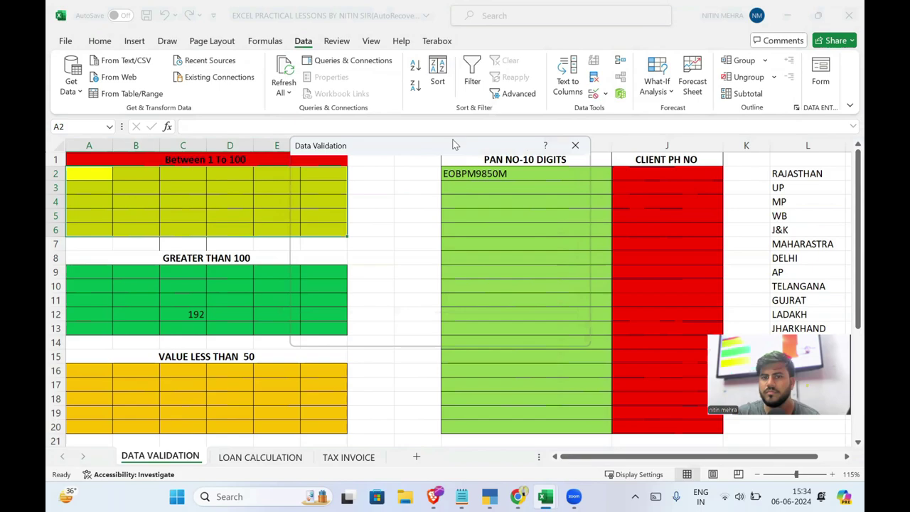
click(575, 145)
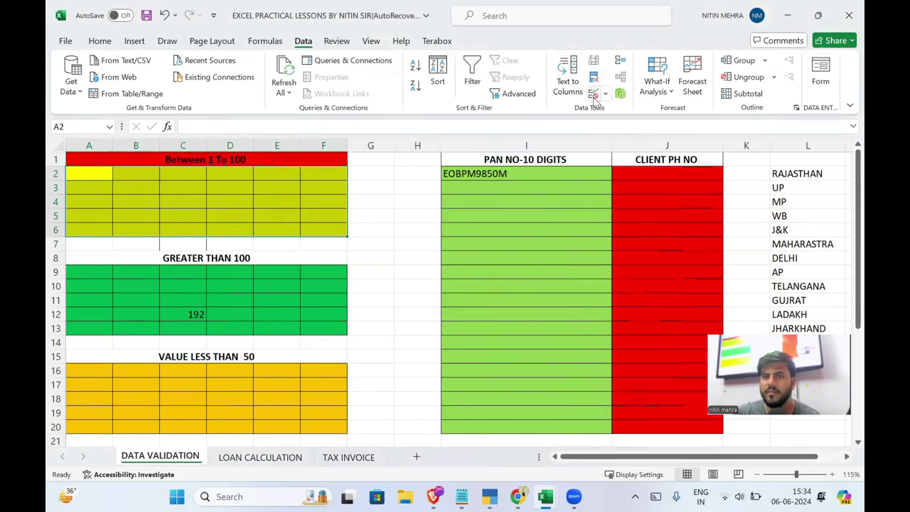
click(593, 95)
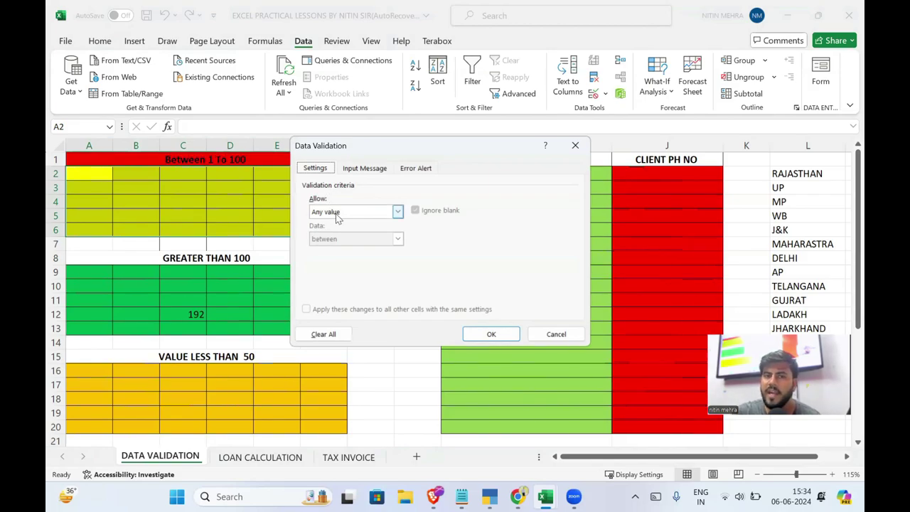
Allow only whole numbers between minimum 1 and maximum 100
click(335, 212)
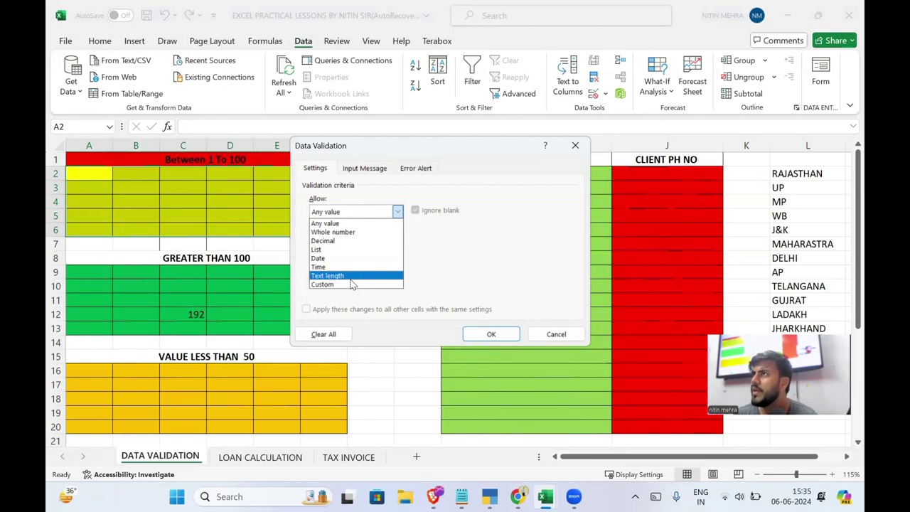
click(355, 233)
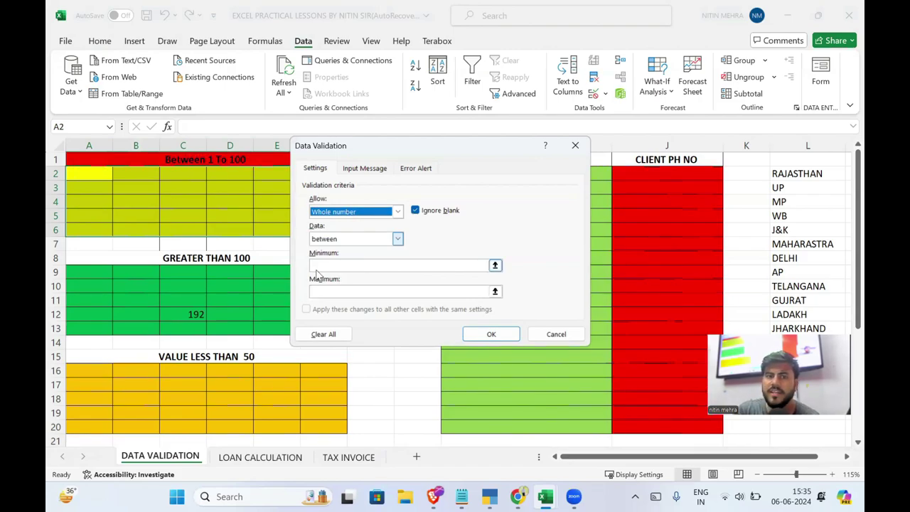
click(339, 242)
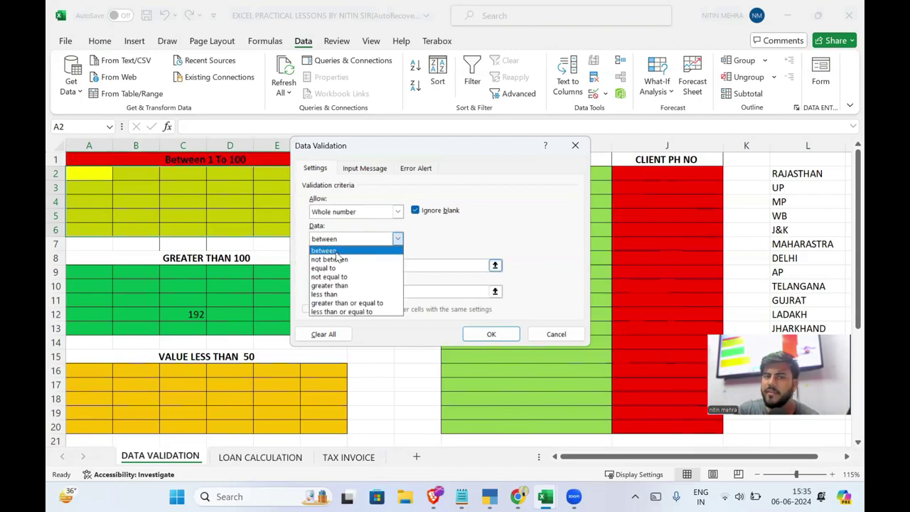
click(337, 252)
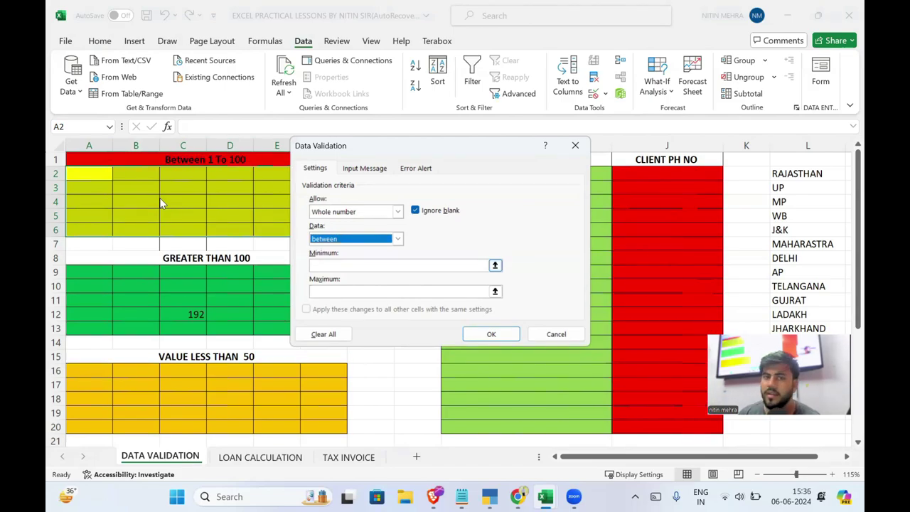
click(343, 266)
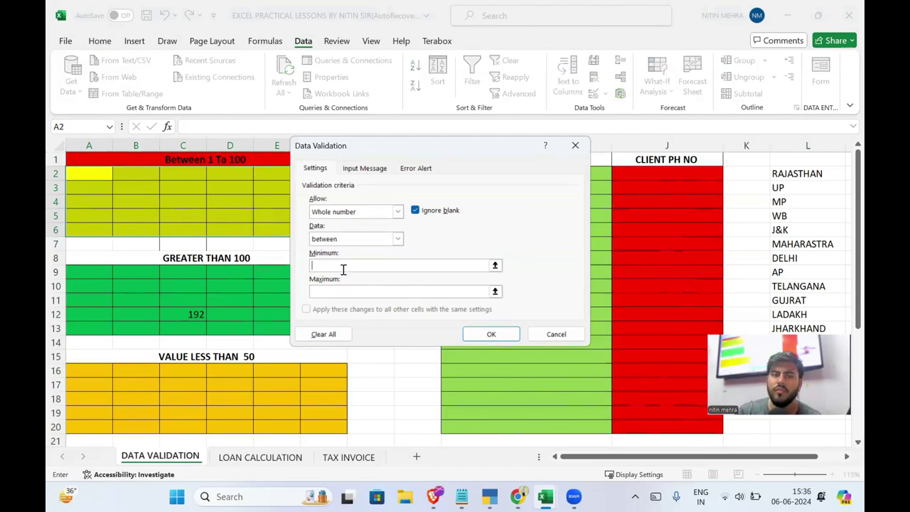
text(1)
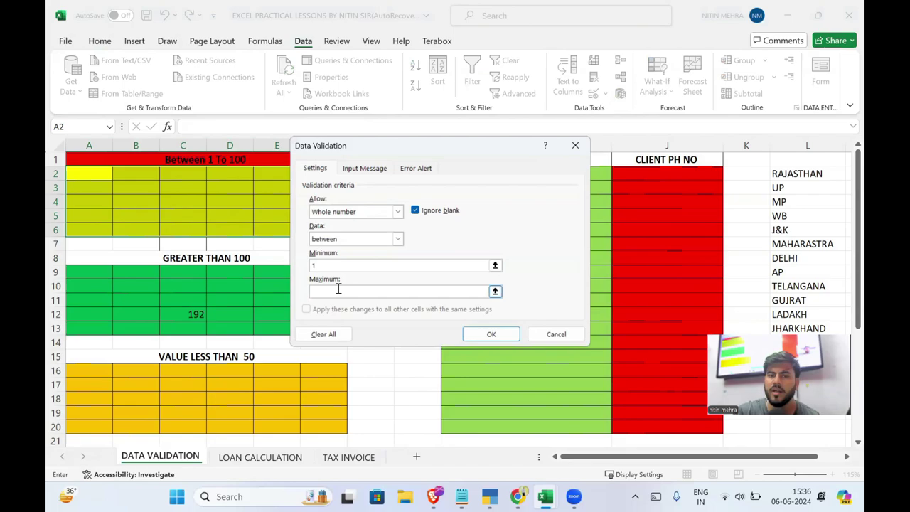
click(338, 290)
text(00)
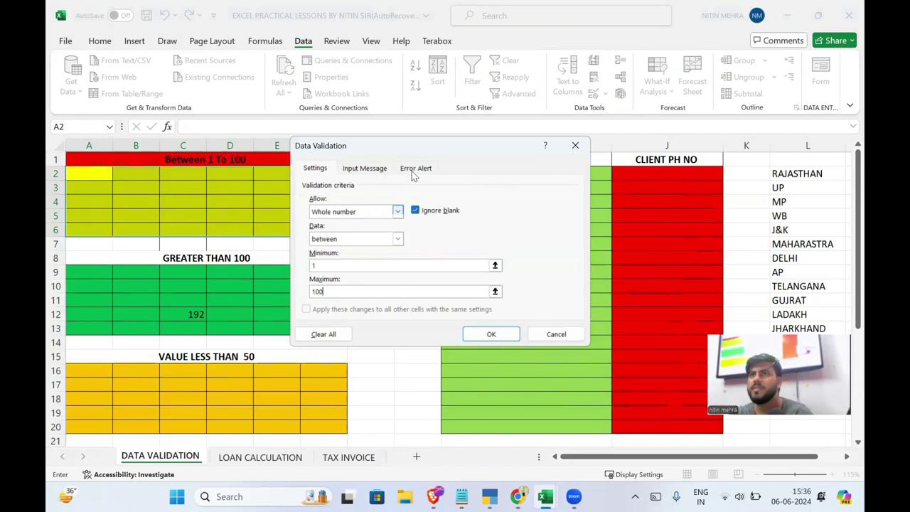
Add an input message titled INFO reading 'INPUT THE VALUE BETWEEN 1 TO 100'
click(381, 172)
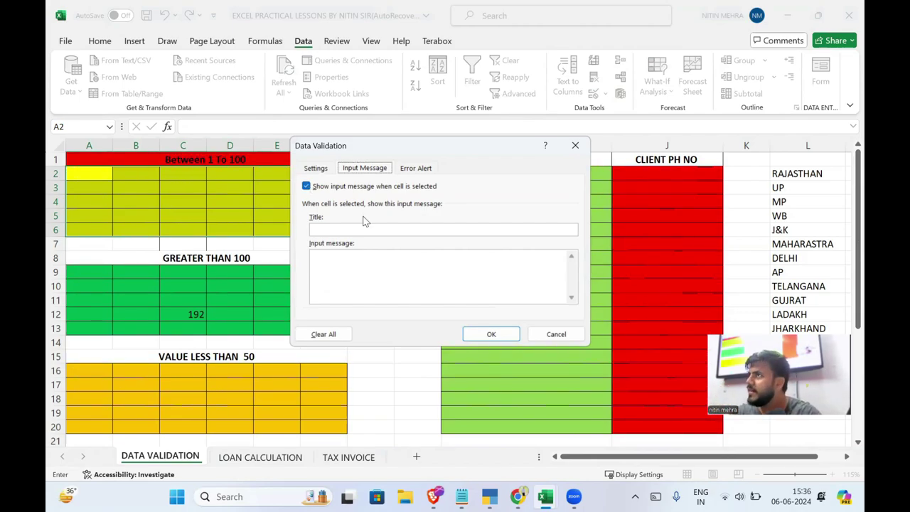
click(344, 338)
text(no)
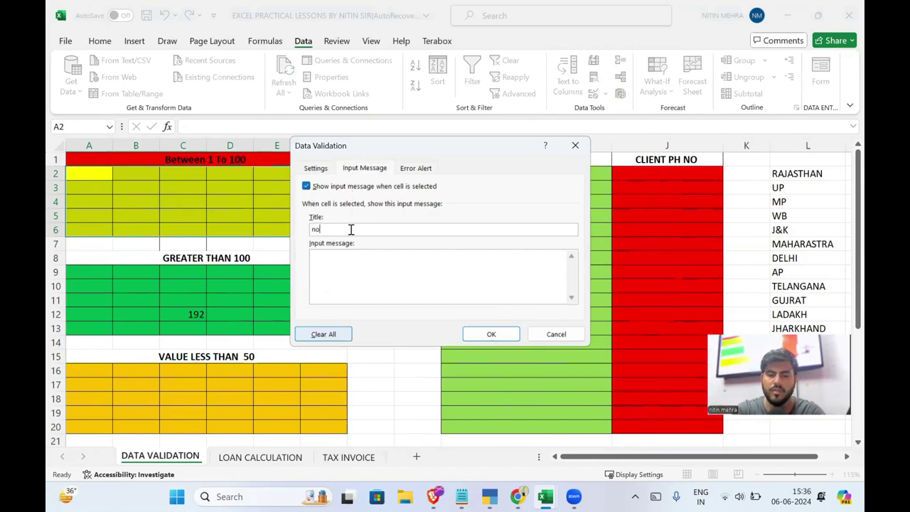
key(BackSpace)
key(BackSpace)
text(INFOR)
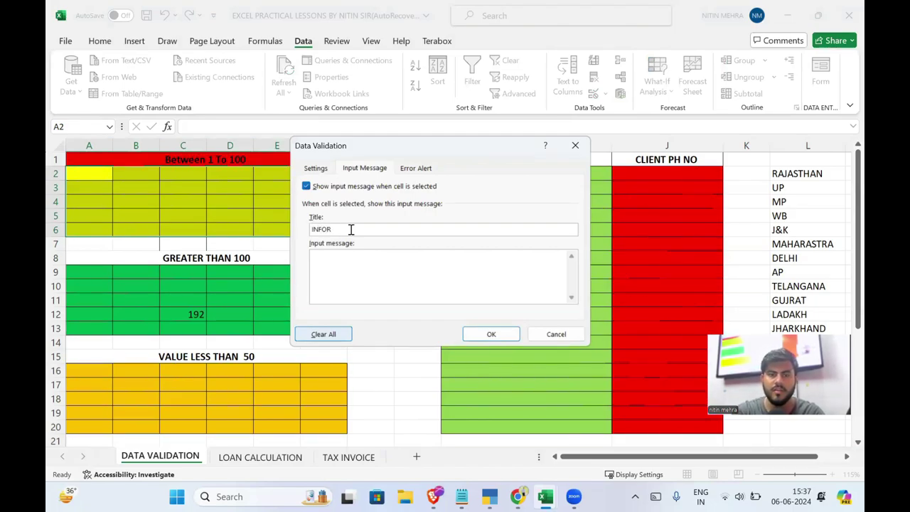
text(MATION)
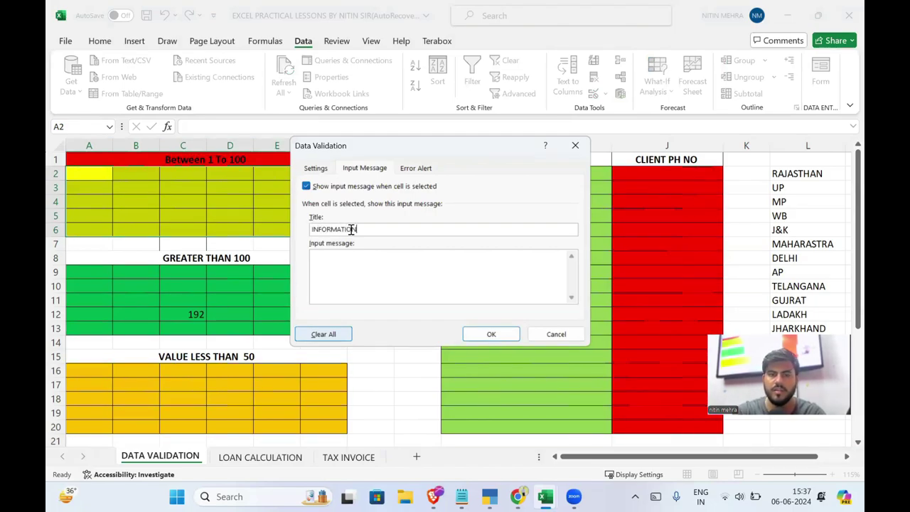
key(BackSpace)
key(BackSpace)
key(BackSpace)
key(BackSpace)
key(BackSpace)
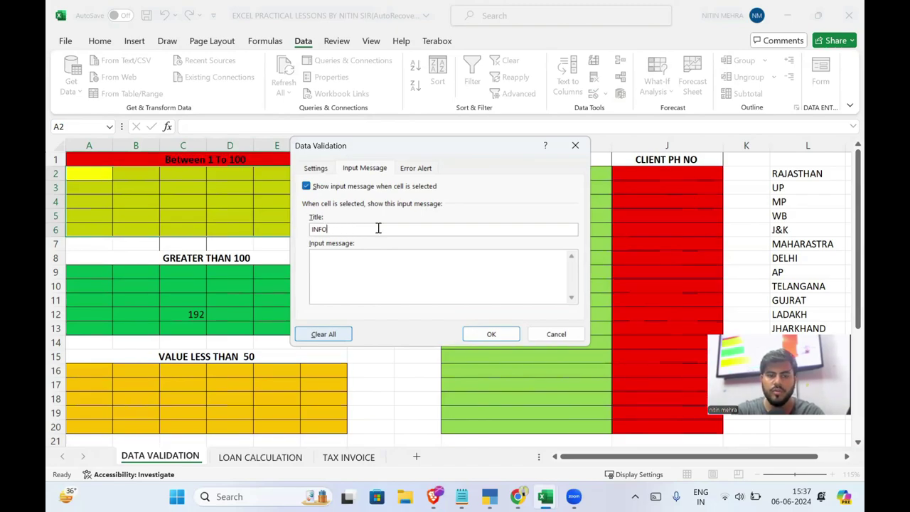
key(Tab)
text(INO)
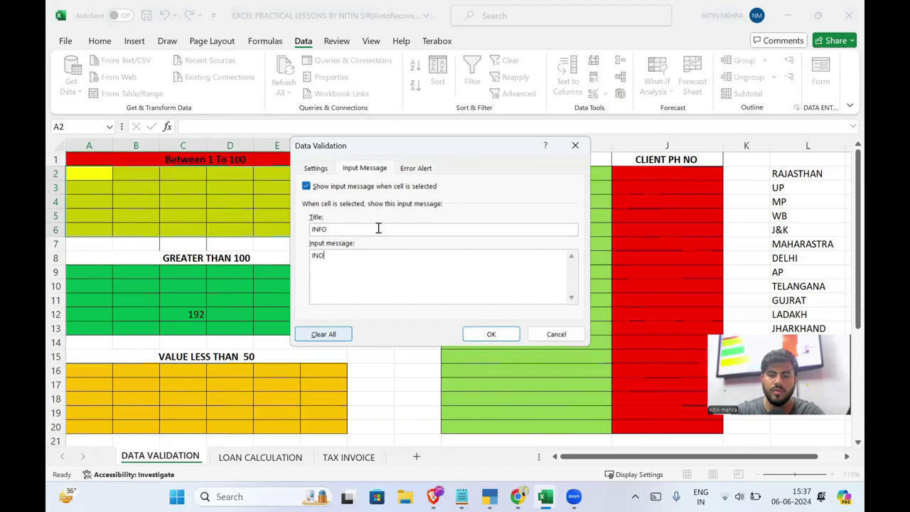
key(BackSpace)
key(BackSpace)
text(UT)
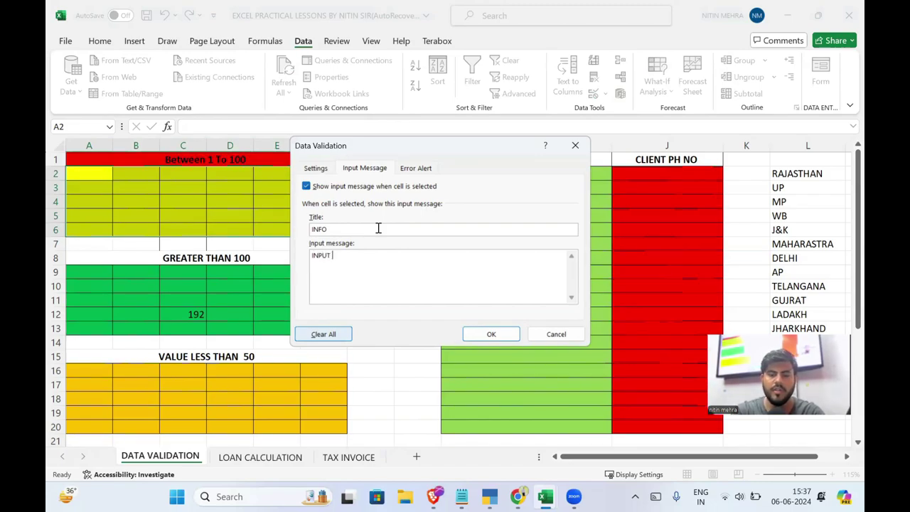
text( THE VALUE BETWE)
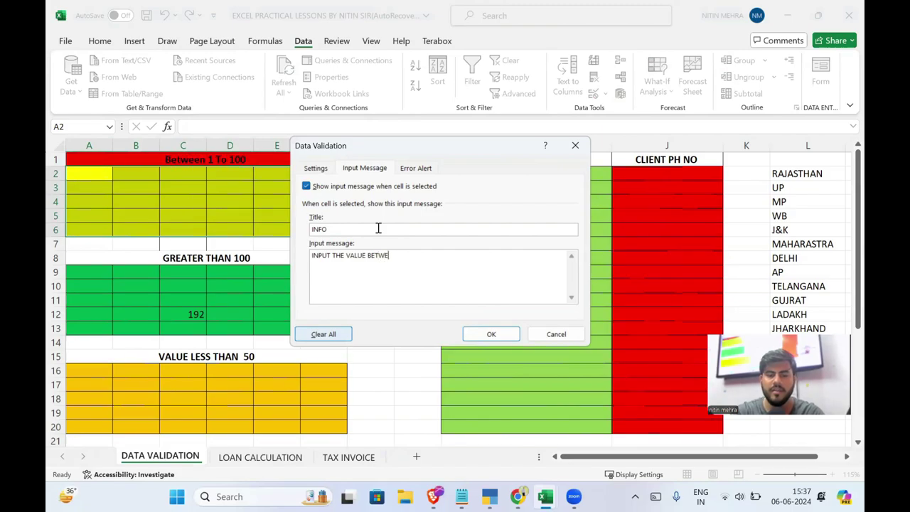
text(EN 1 )
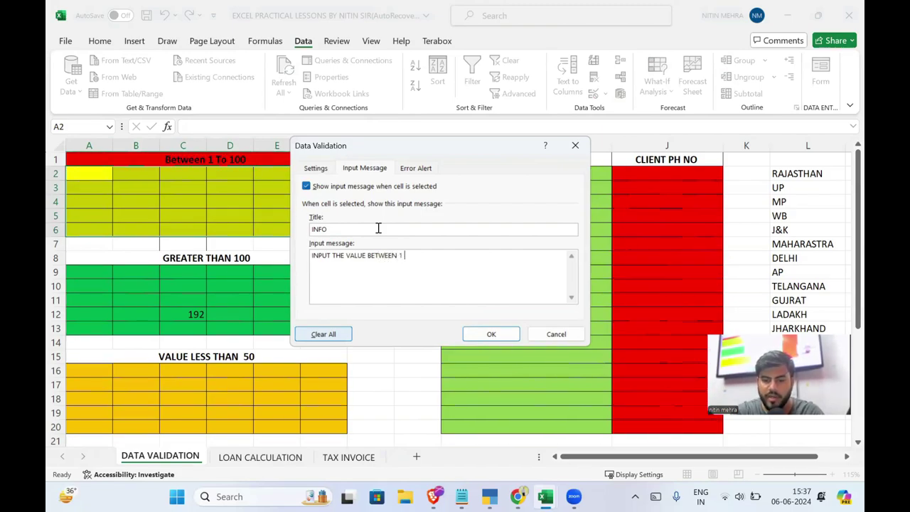
text(TO 100)
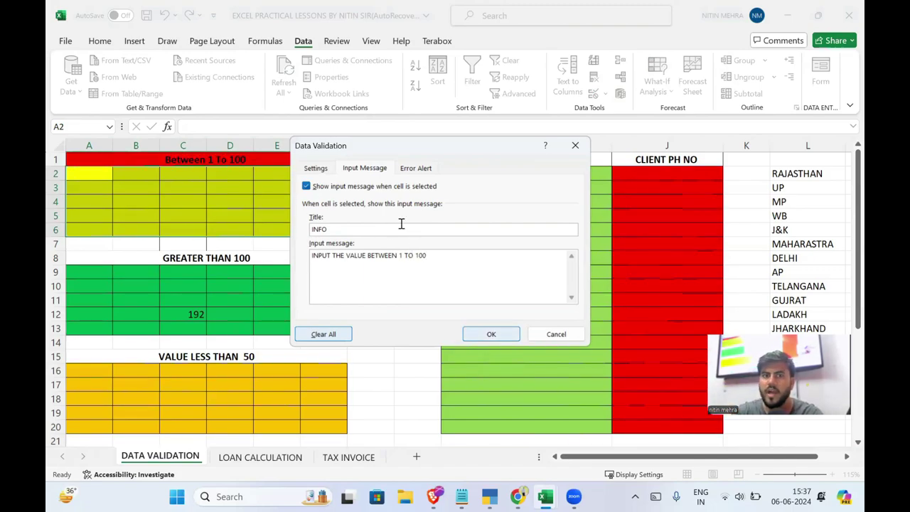
click(416, 170)
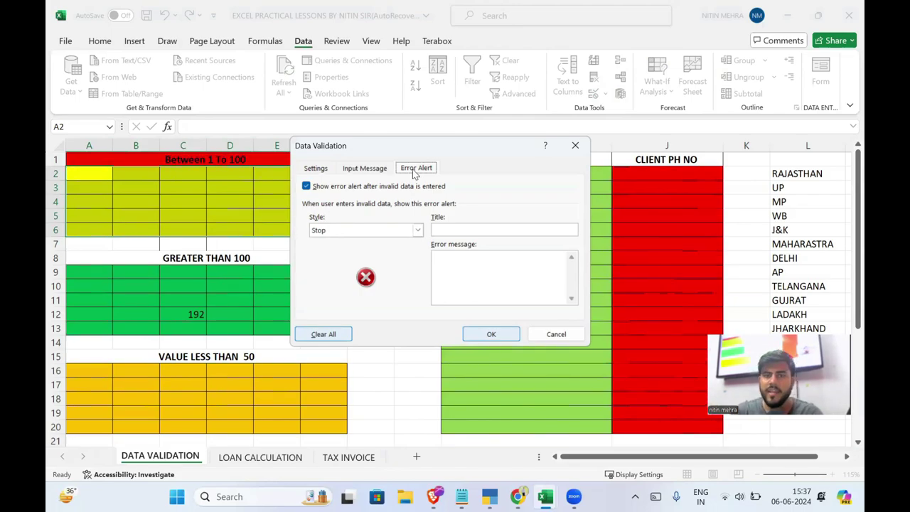
Set a Stop error alert titled 'WRONG DATA ENTERED' with message 'INOUT THE VALUE BET 1 TO 100'
click(417, 230)
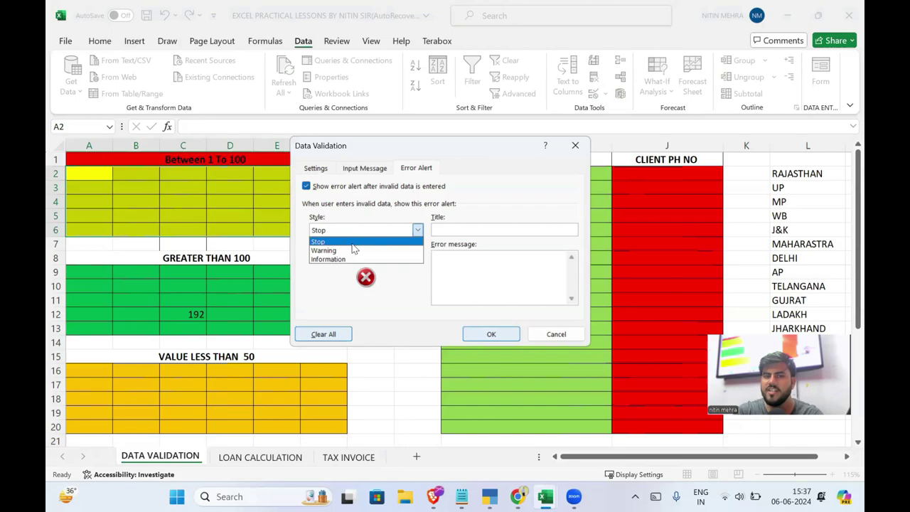
click(356, 248)
click(357, 232)
click(356, 259)
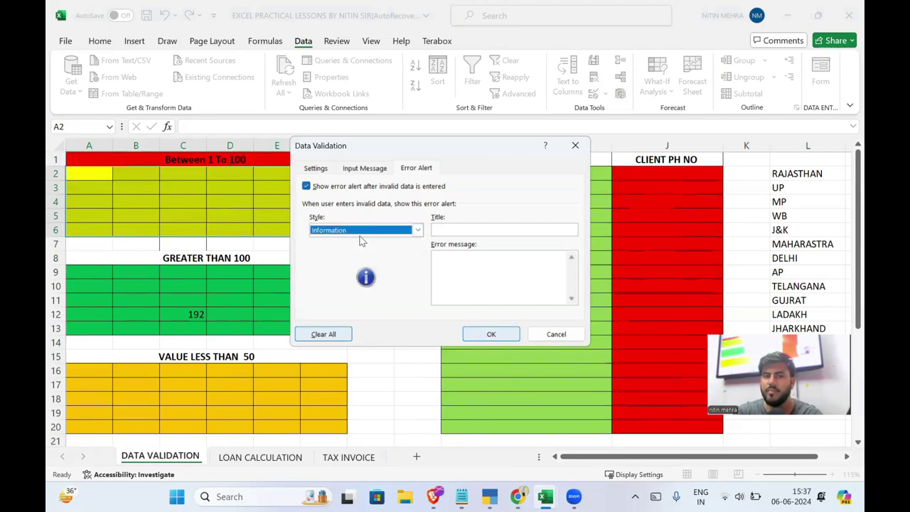
click(359, 230)
click(350, 243)
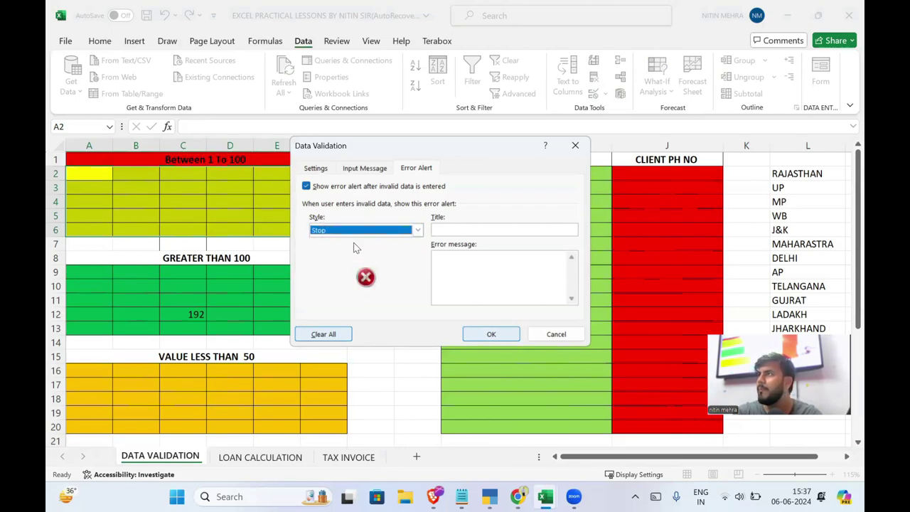
click(482, 230)
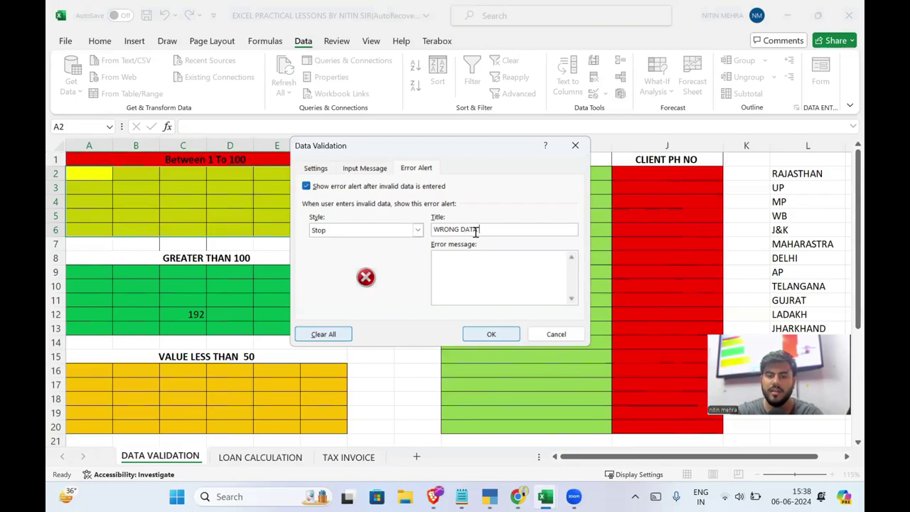
text( ENTERE)
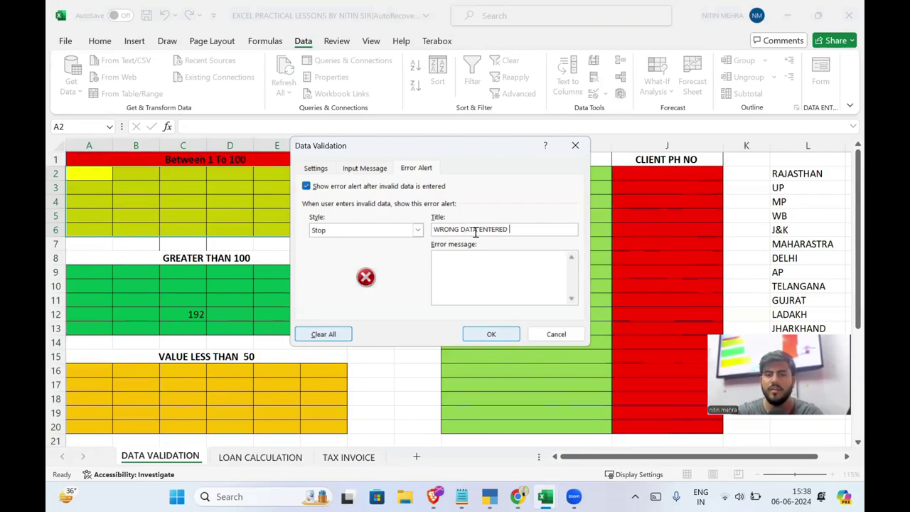
text(D)
text(I)
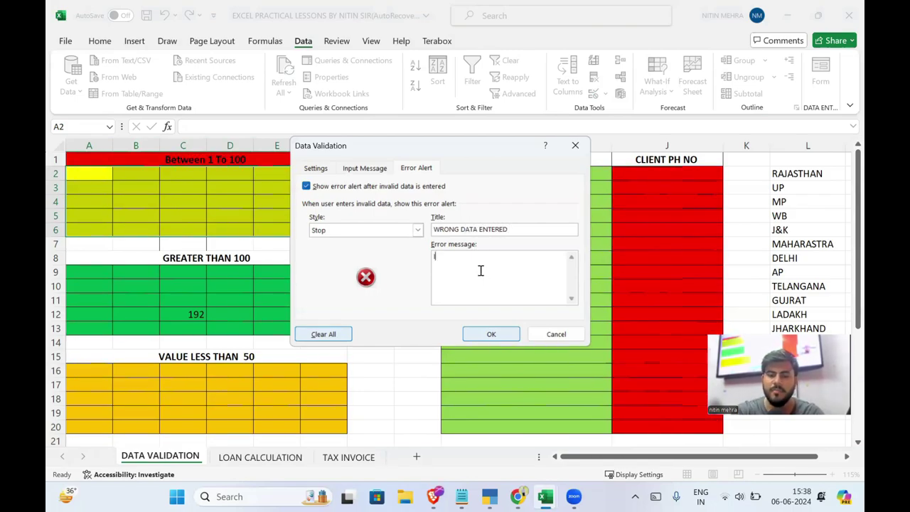
text(NOUT THE VALUE)
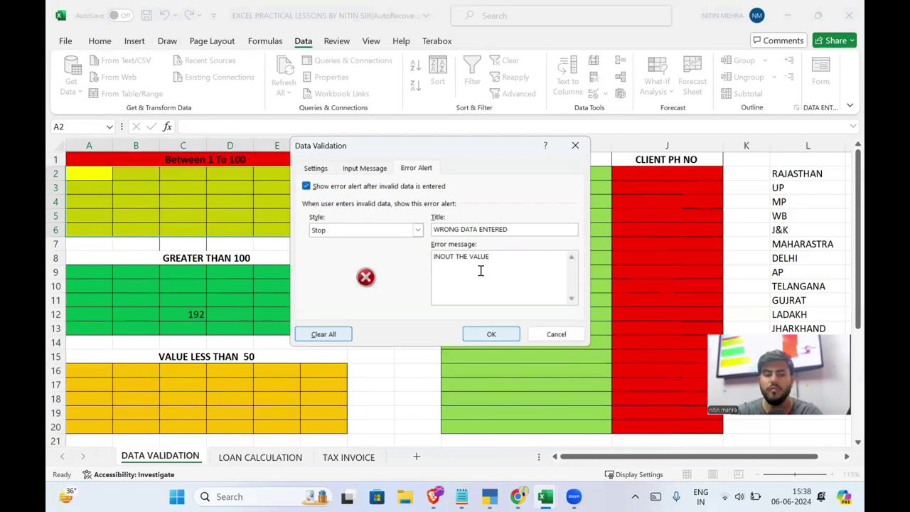
text(T 1 TO 100)
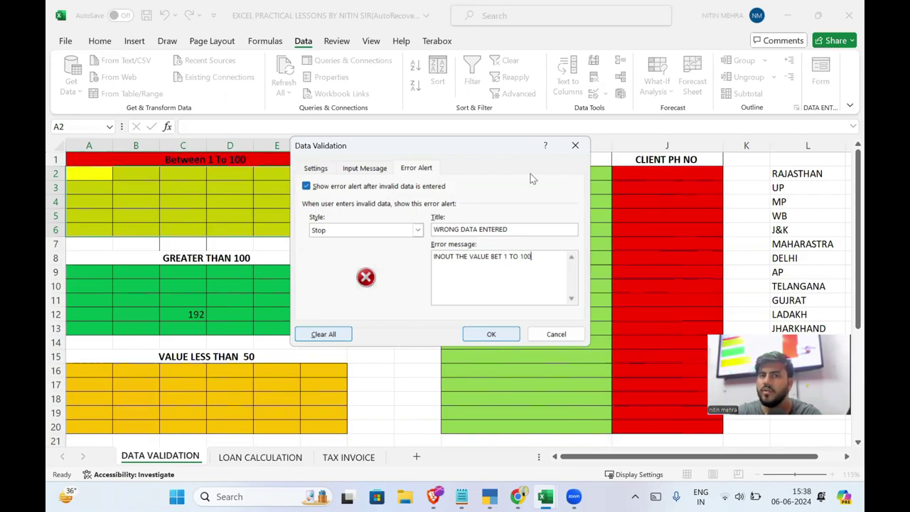
click(507, 334)
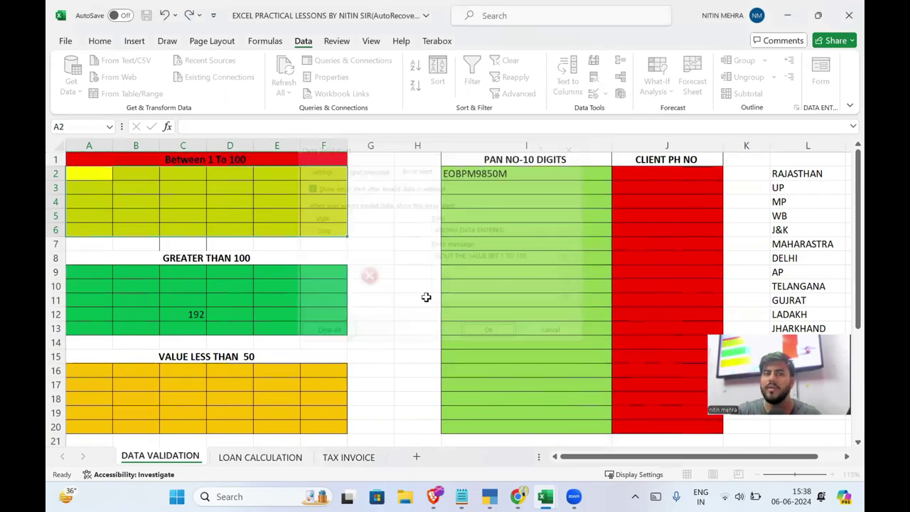
click(178, 199)
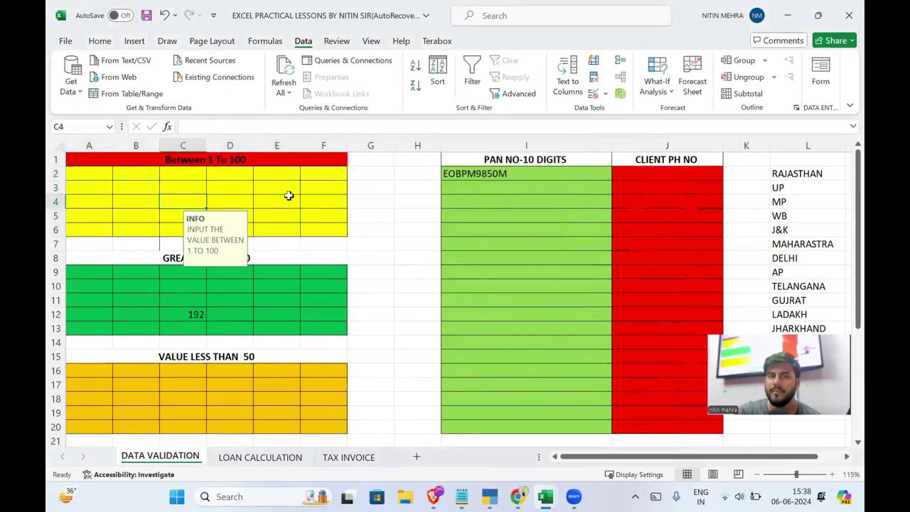
click(288, 191)
click(189, 201)
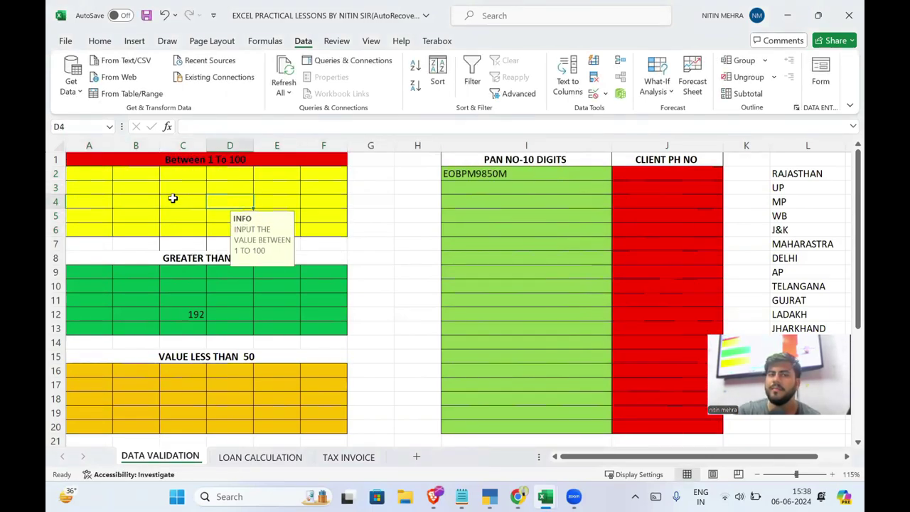
click(245, 174)
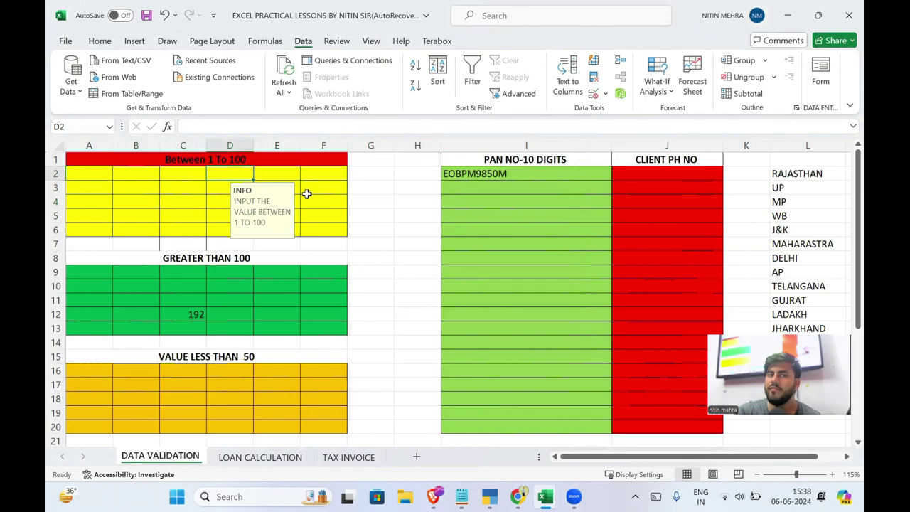
click(306, 201)
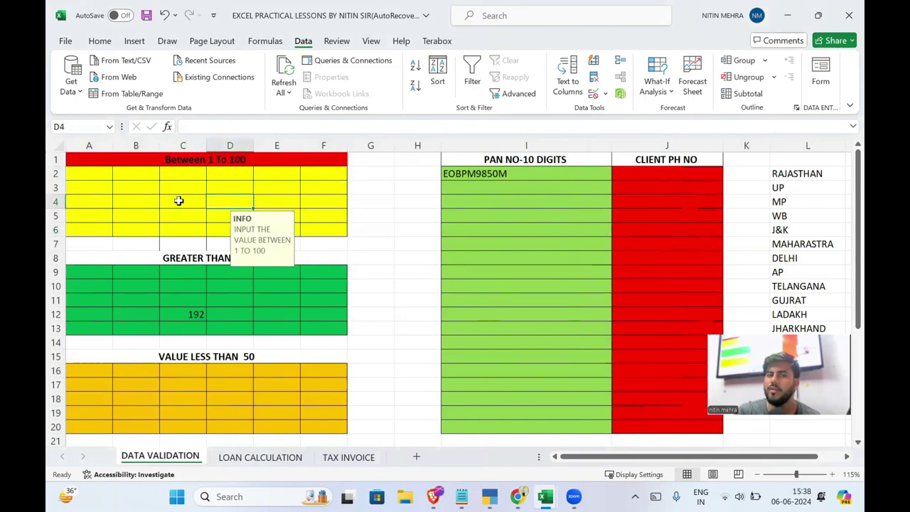
click(238, 192)
click(284, 178)
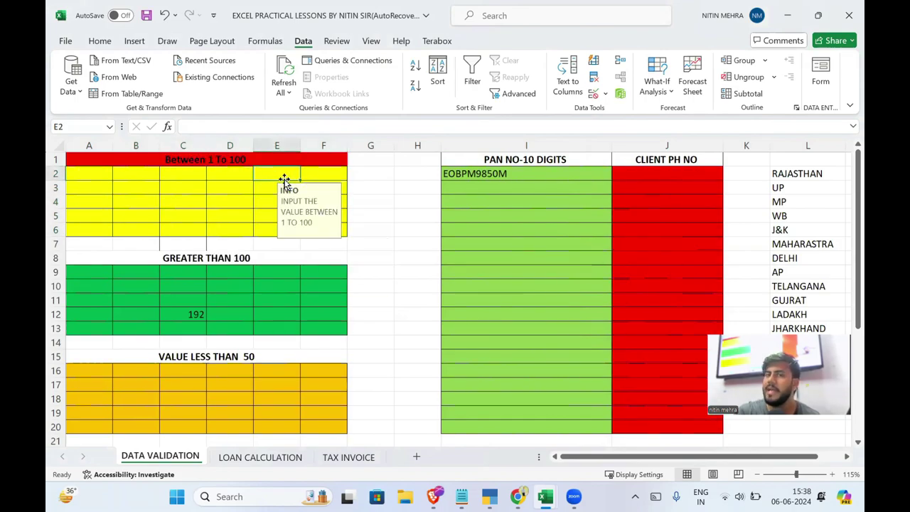
click(418, 209)
click(370, 268)
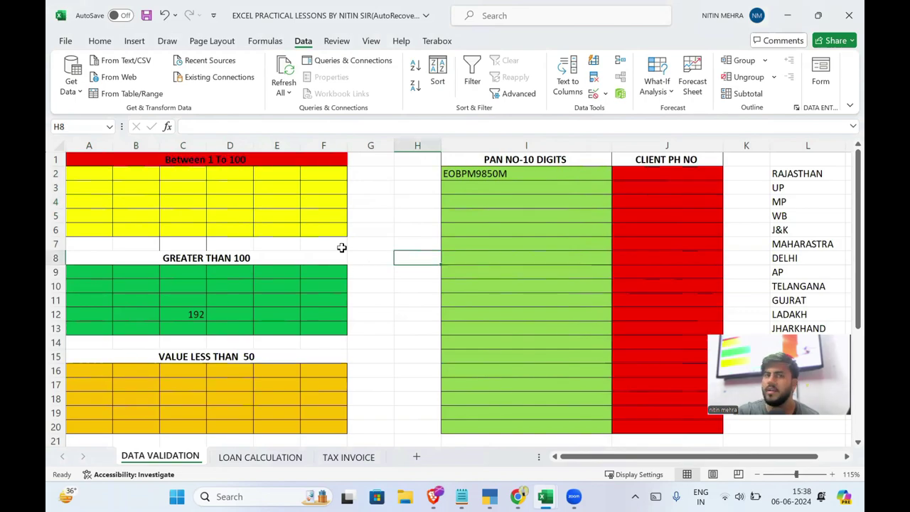
click(231, 189)
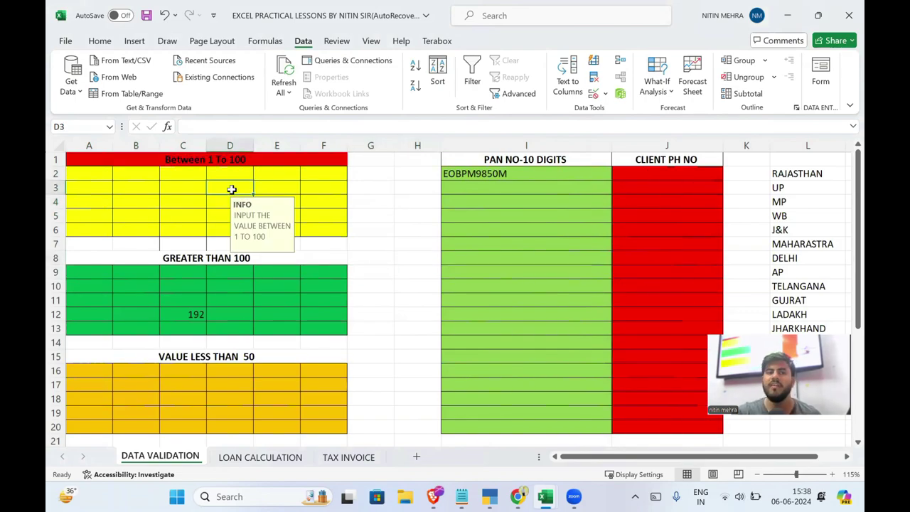
Enter 89, 21, 32 and 32 in D3:D6, then type 101 in E3
text(89)
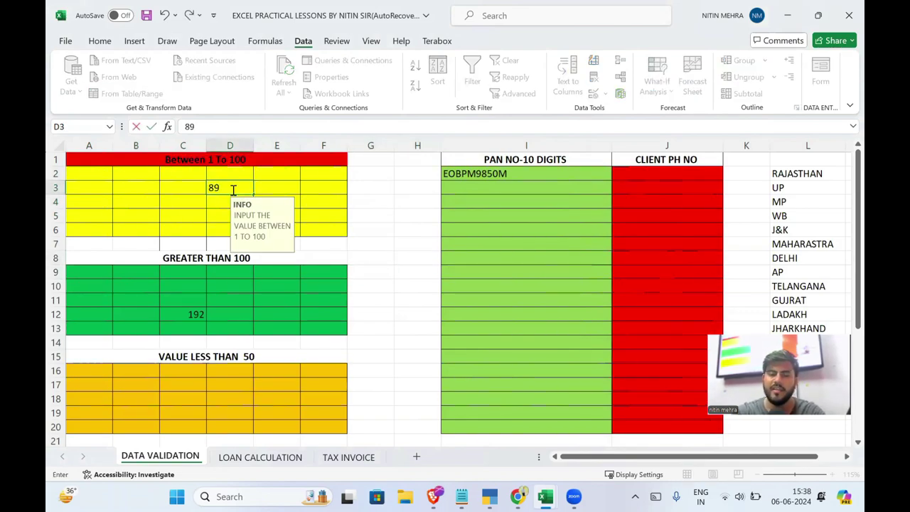
key(Return)
text(21)
key(Return)
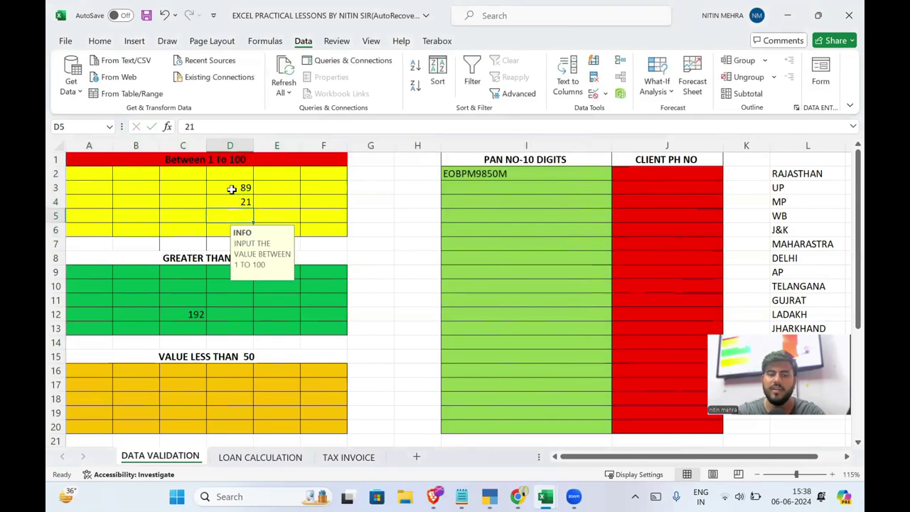
text(32)
key(Return)
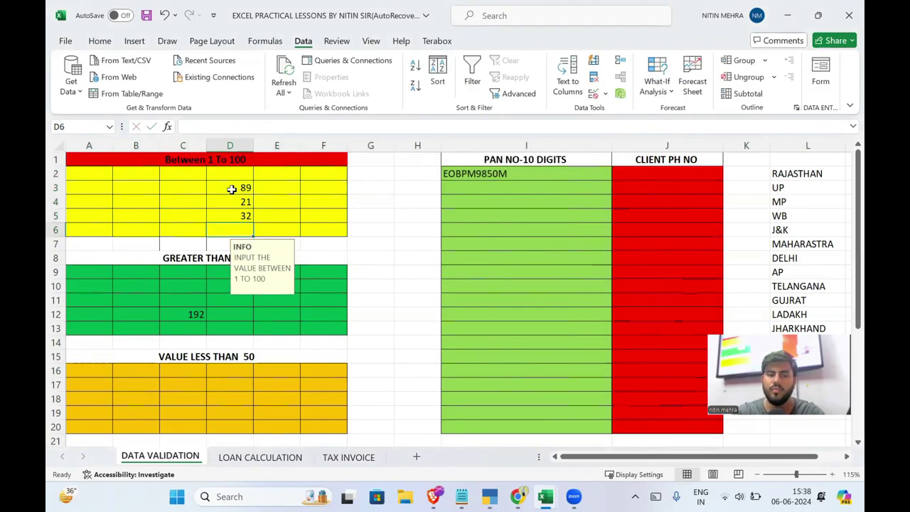
text(32)
key(Return)
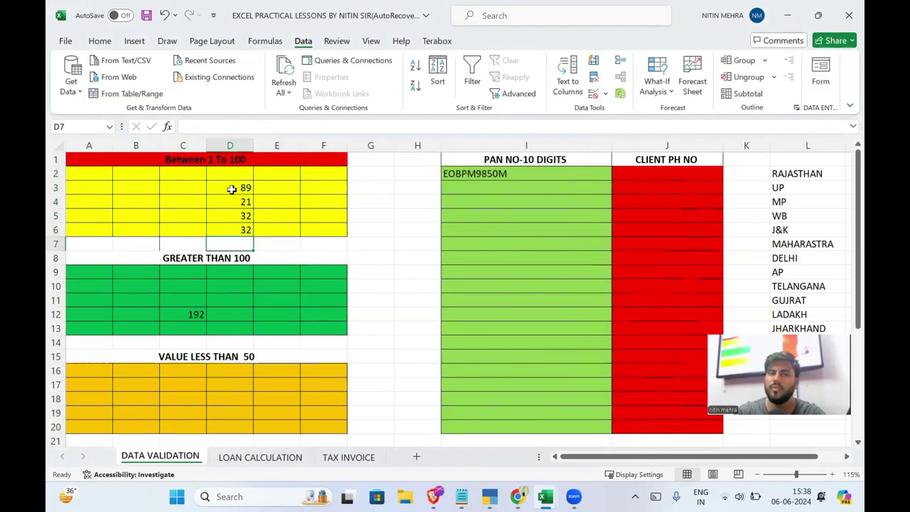
click(282, 193)
text(1)
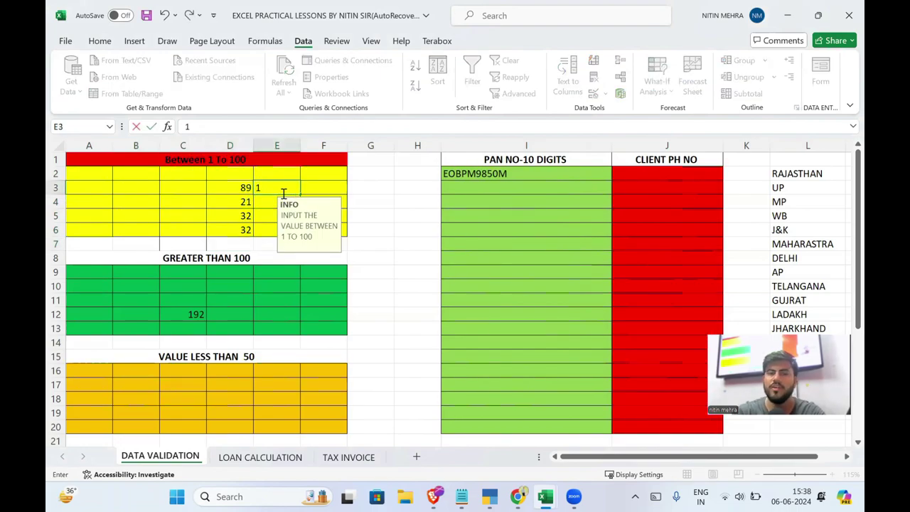
text(01)
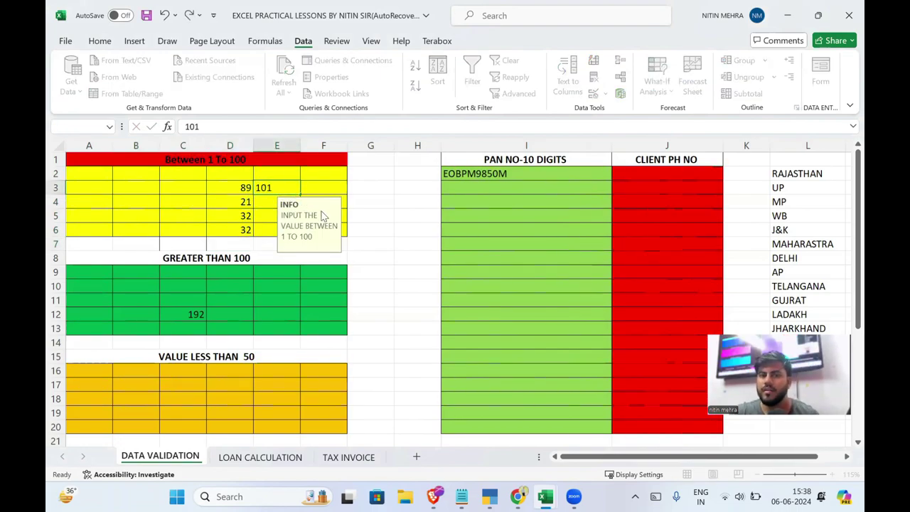
Commit 101 in E3 to trigger the WRONG DATA ENTERED stop alert
key(Return)
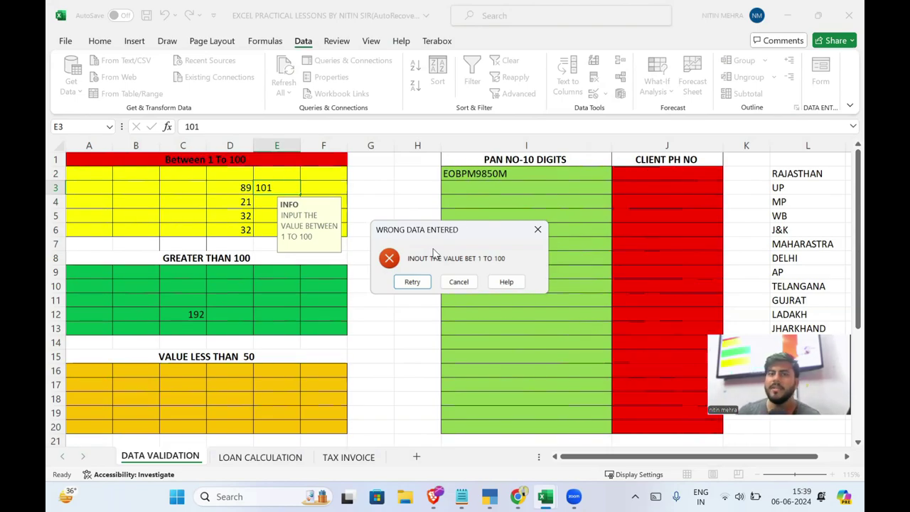
Dismiss the alert and clear all data validation from A2:F6
click(537, 229)
drag(84, 173, 320, 235)
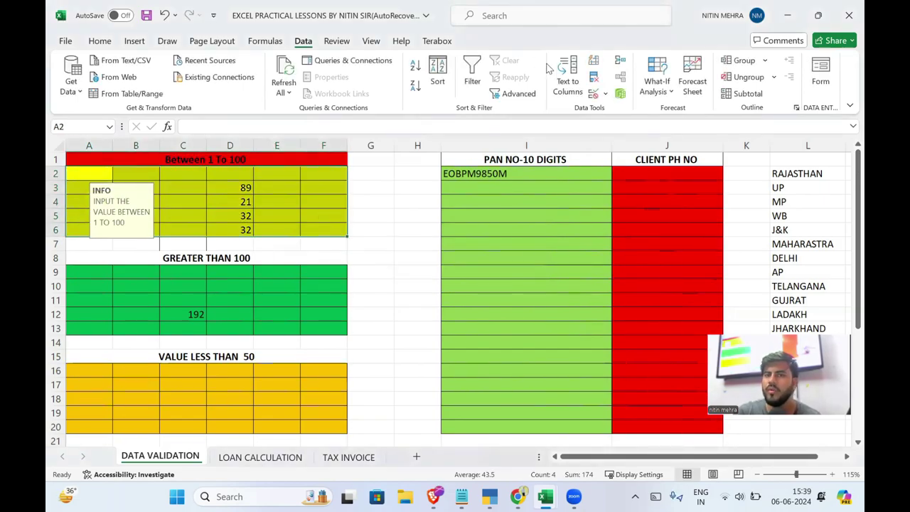
click(596, 95)
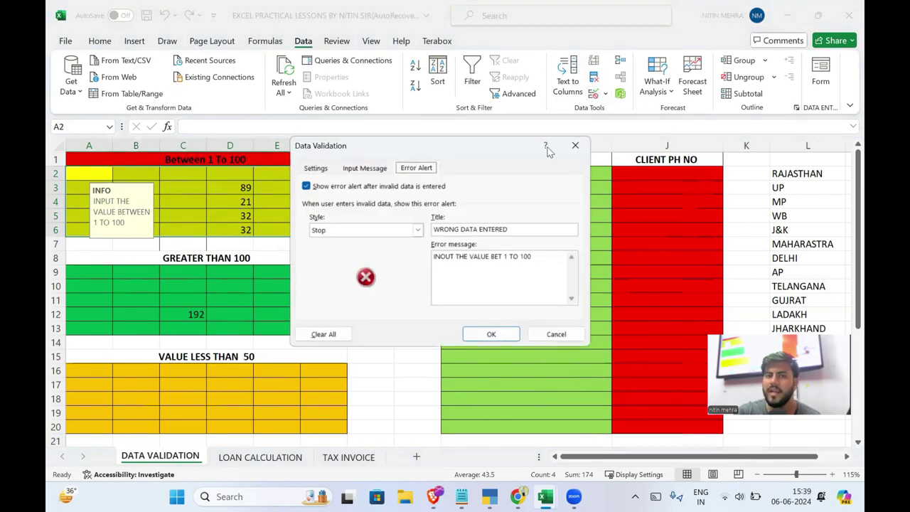
click(327, 334)
click(492, 335)
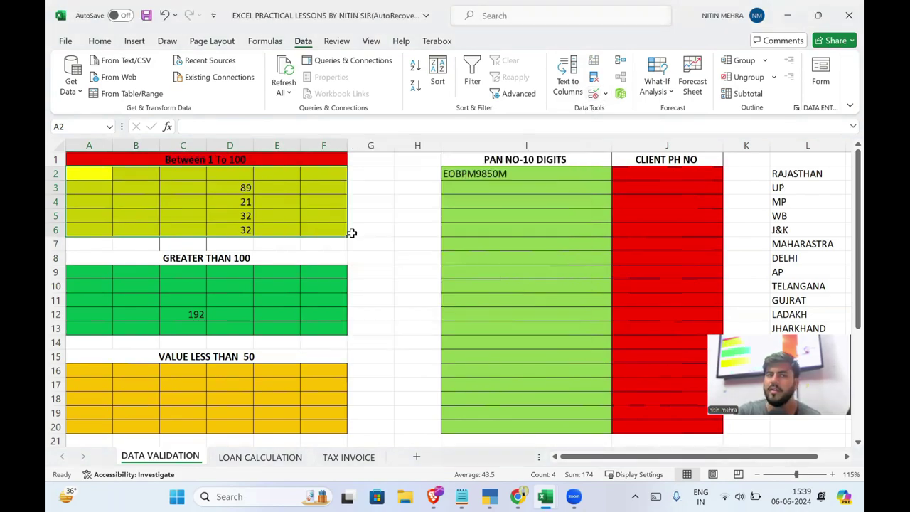
Enter 1322 in F5, now accepted without an alert
click(318, 214)
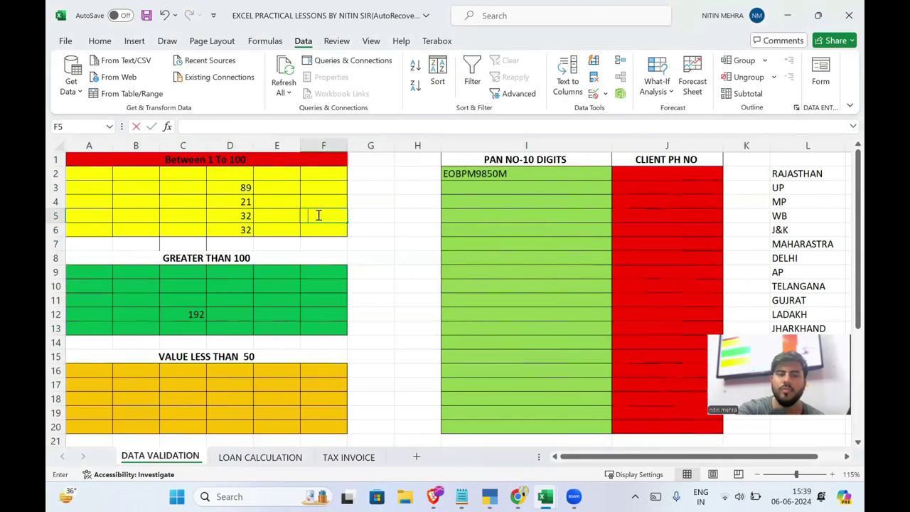
text(1322)
key(Return)
Delete the value 192 from cell C12 in the green table
click(297, 199)
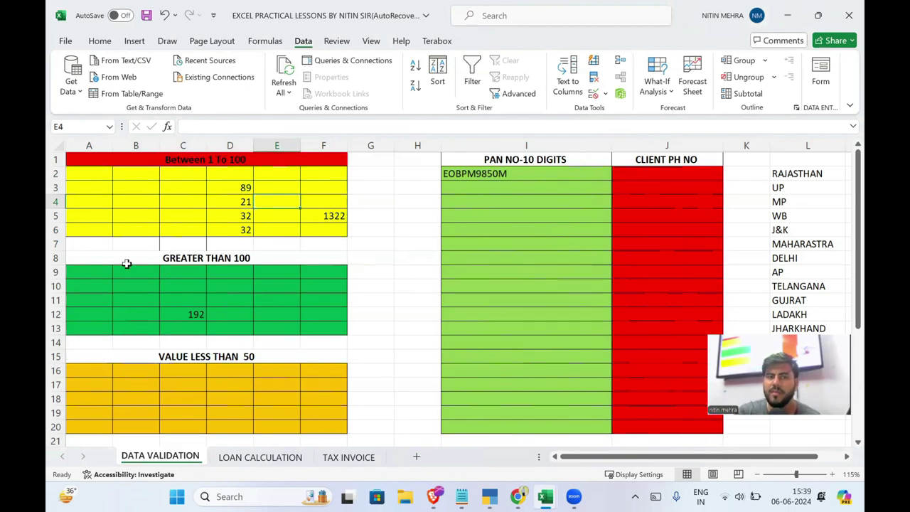
drag(112, 268, 277, 311)
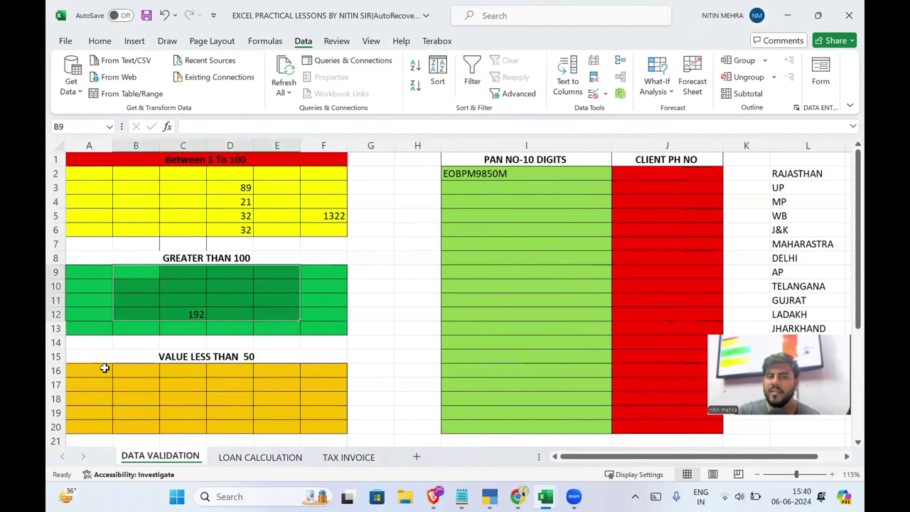
drag(106, 368, 313, 432)
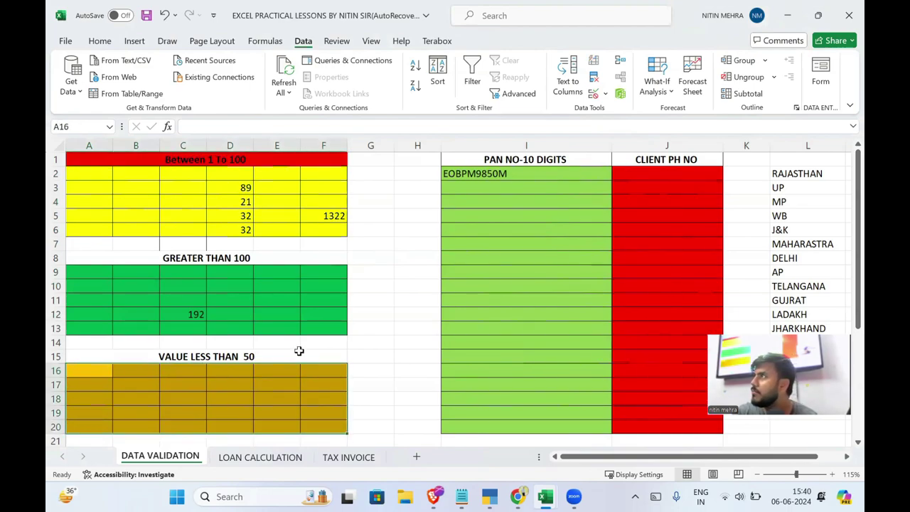
click(217, 299)
click(181, 311)
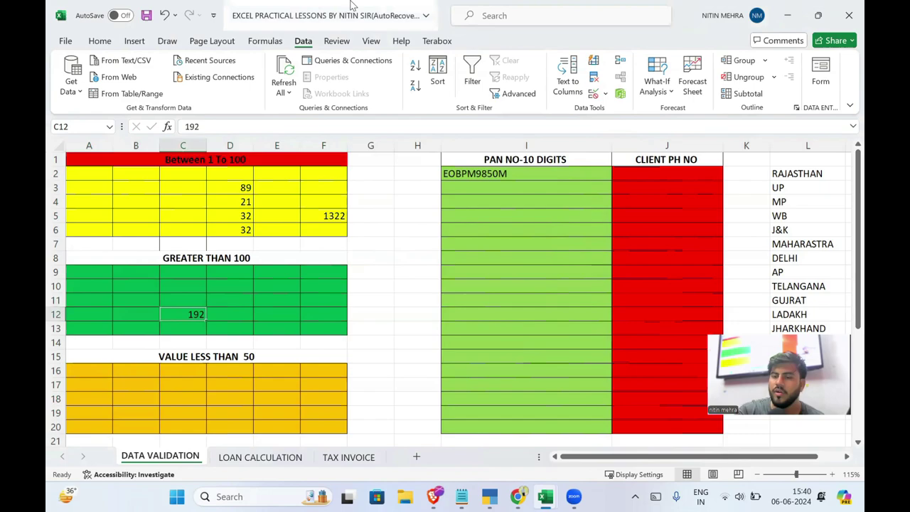
key(Delete)
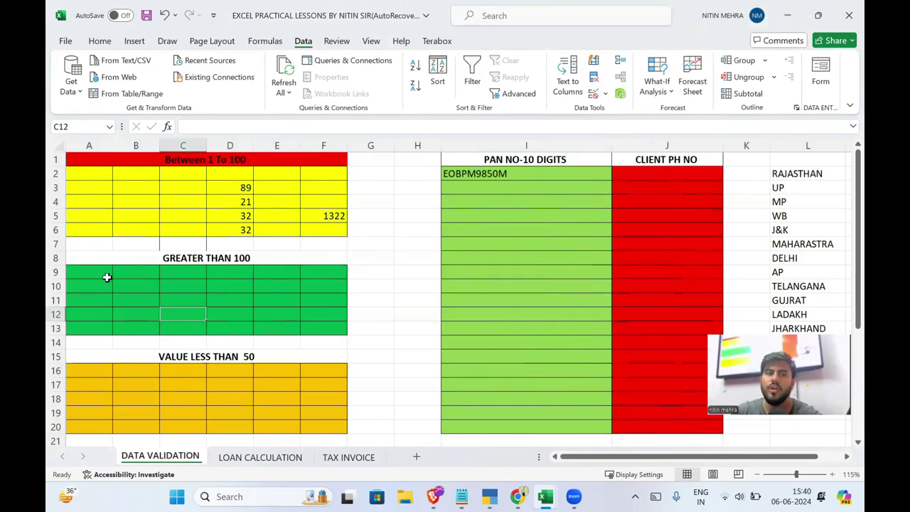
Open the validation rule for A9:F13 and review its Whole number, greater than, minimum 100 settings
drag(81, 275, 315, 330)
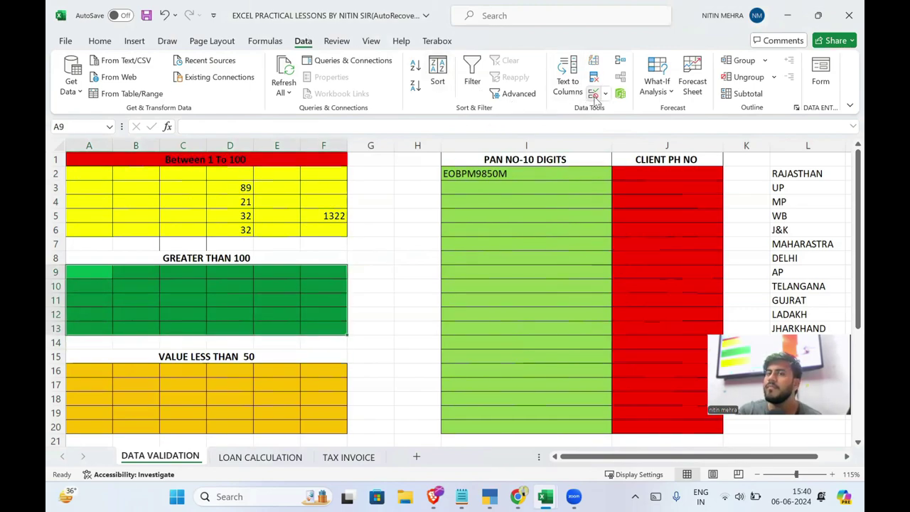
click(594, 96)
click(319, 168)
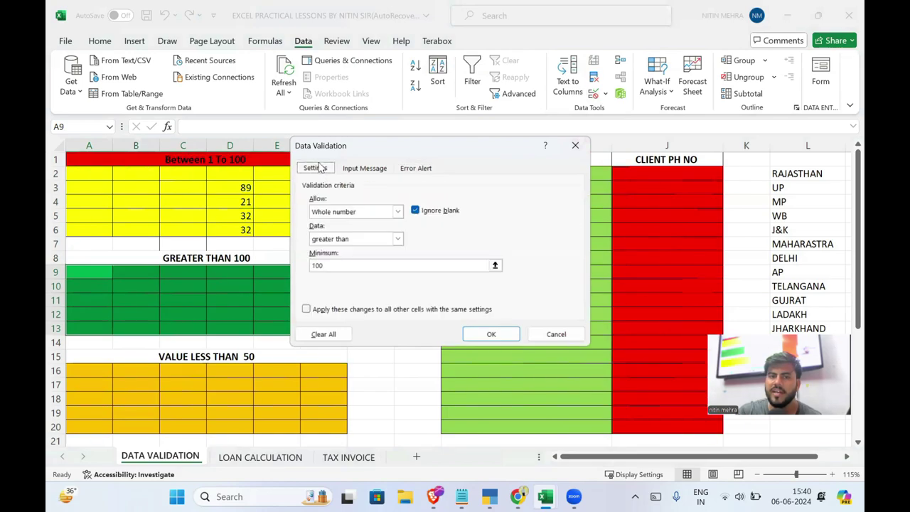
click(397, 211)
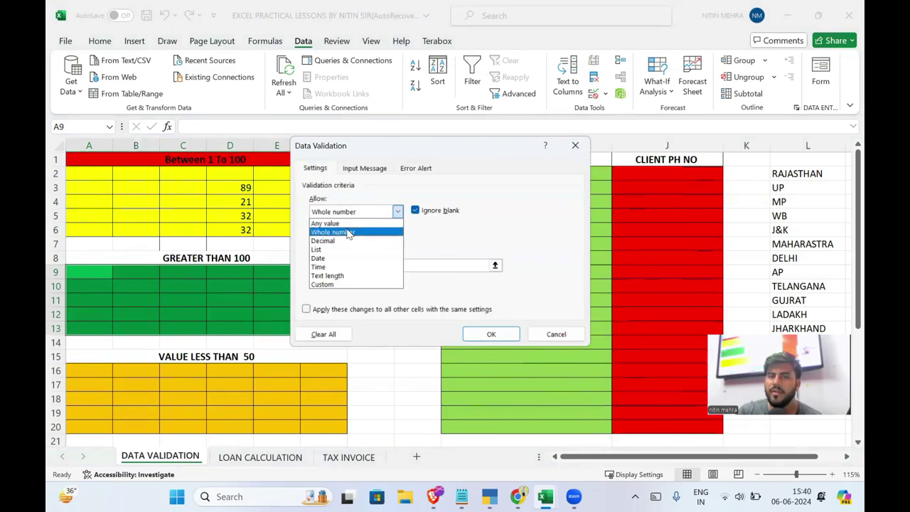
click(349, 233)
click(350, 241)
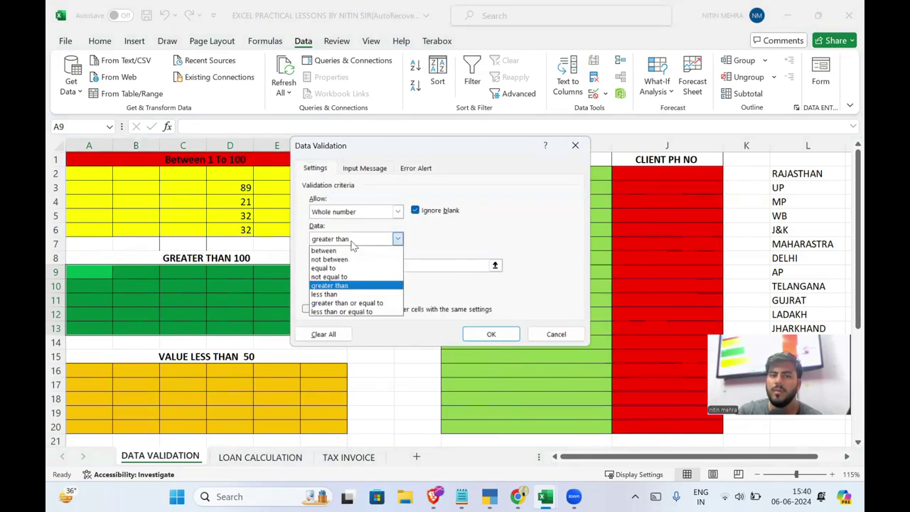
click(349, 286)
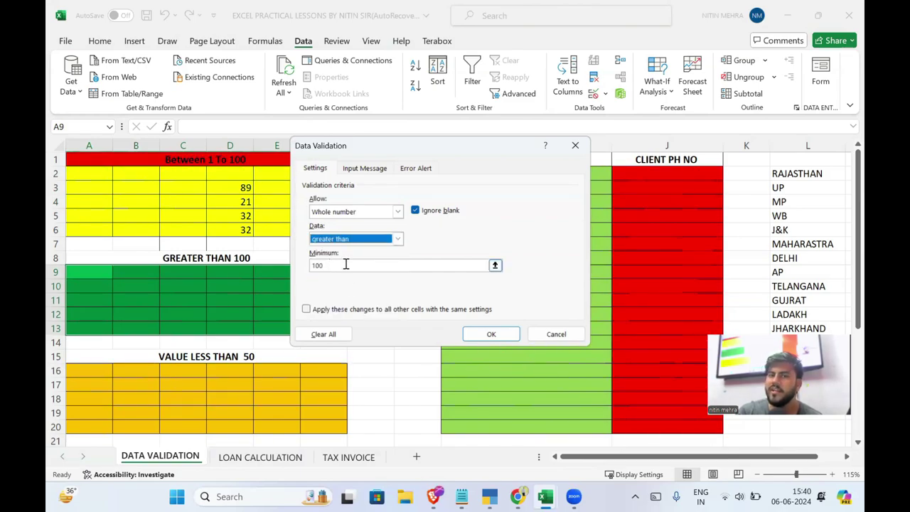
click(347, 265)
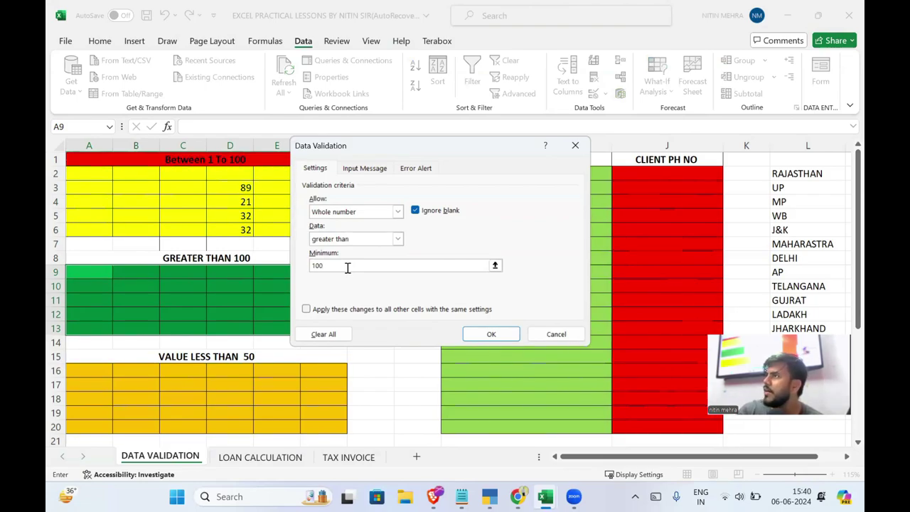
click(362, 241)
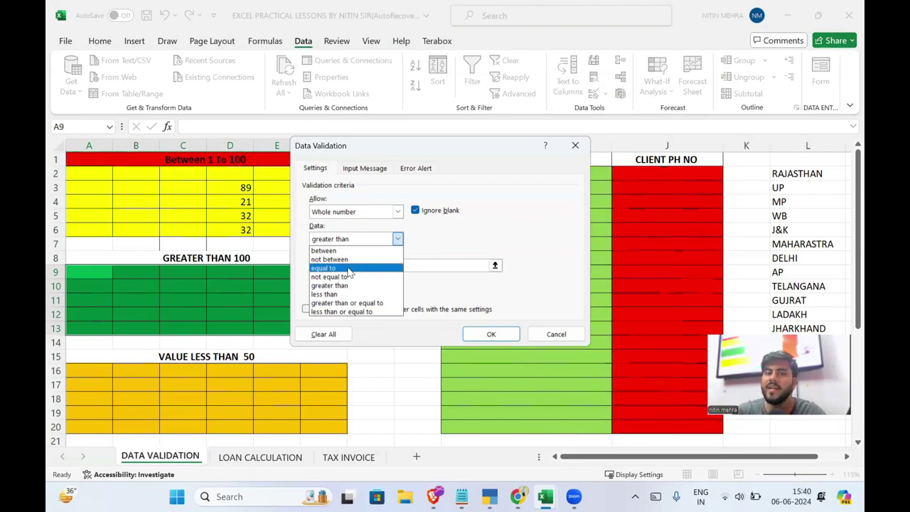
Change the green block's comparison to greater than or equal to 100 and confirm
click(352, 239)
click(336, 267)
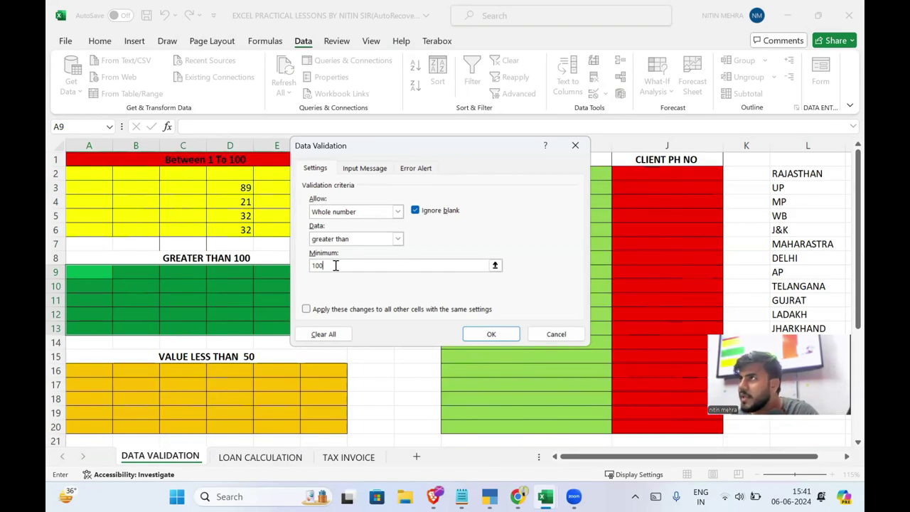
click(348, 240)
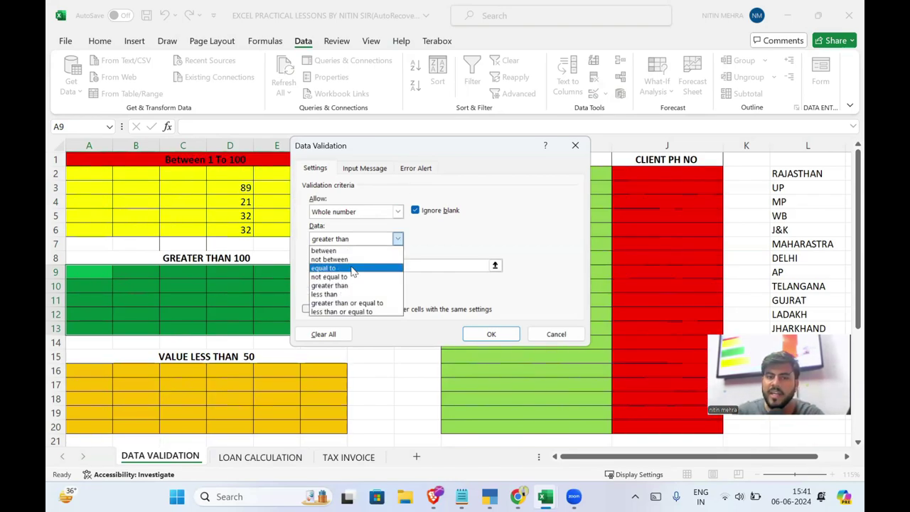
click(358, 304)
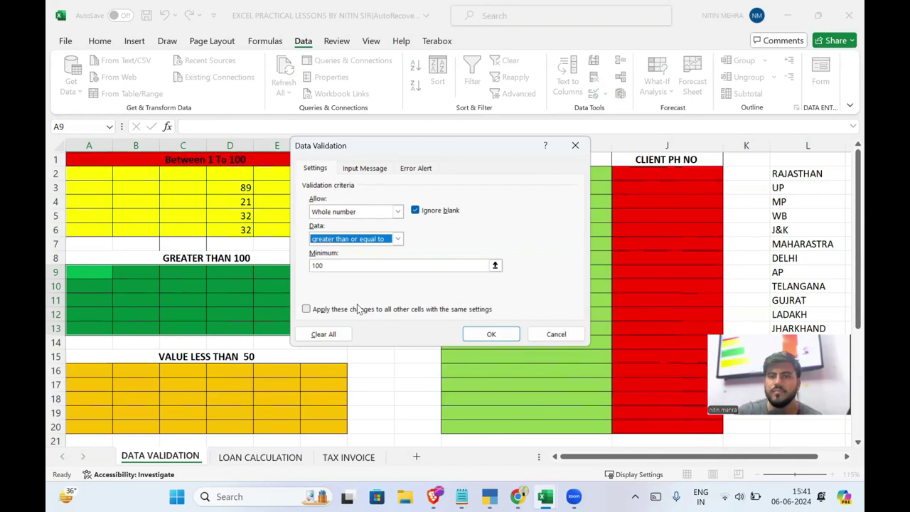
click(576, 148)
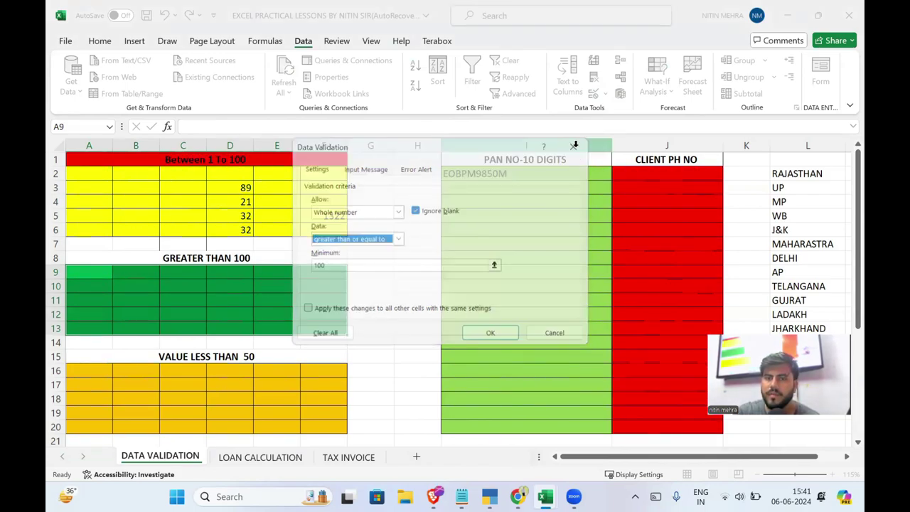
Select I2:I20 in the PAN NO-10 DIGITS column
click(529, 260)
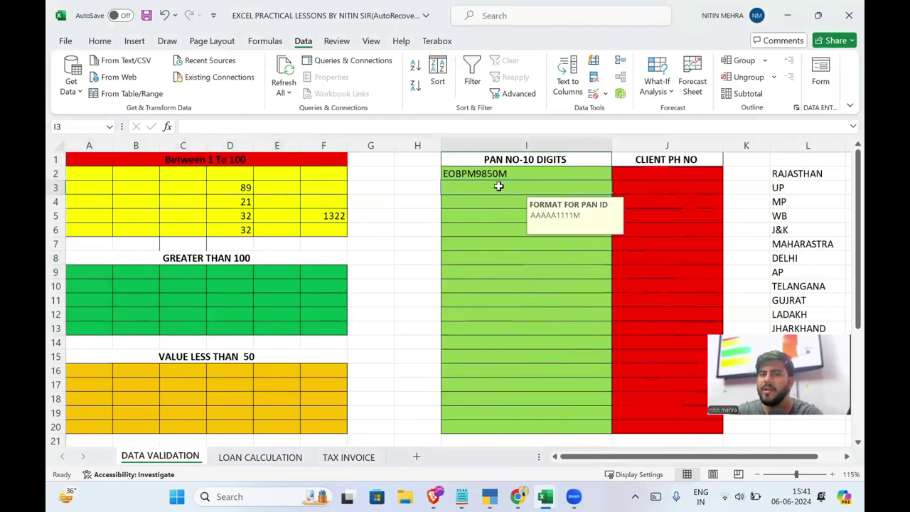
key(Down)
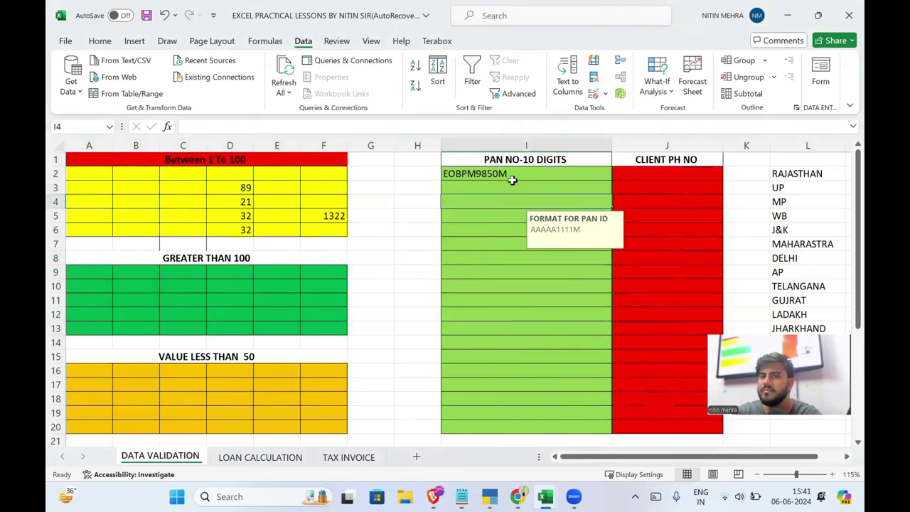
click(513, 188)
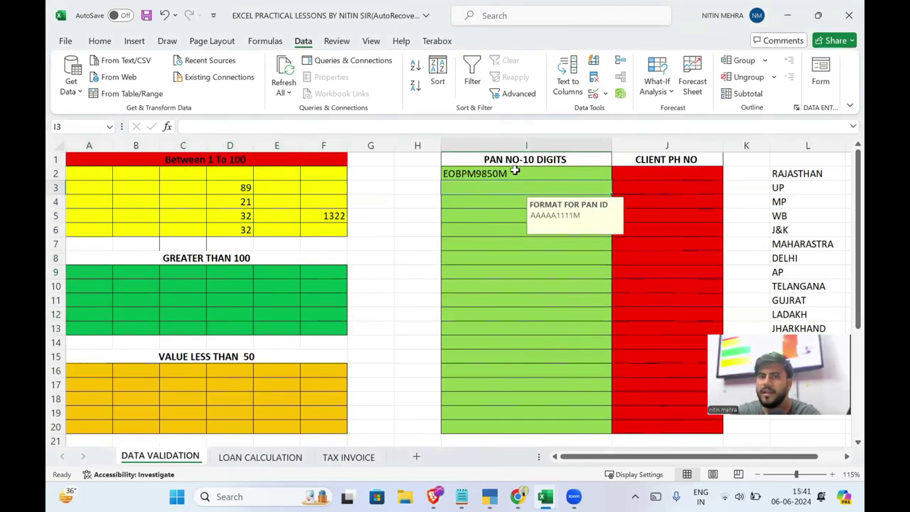
drag(519, 173, 538, 420)
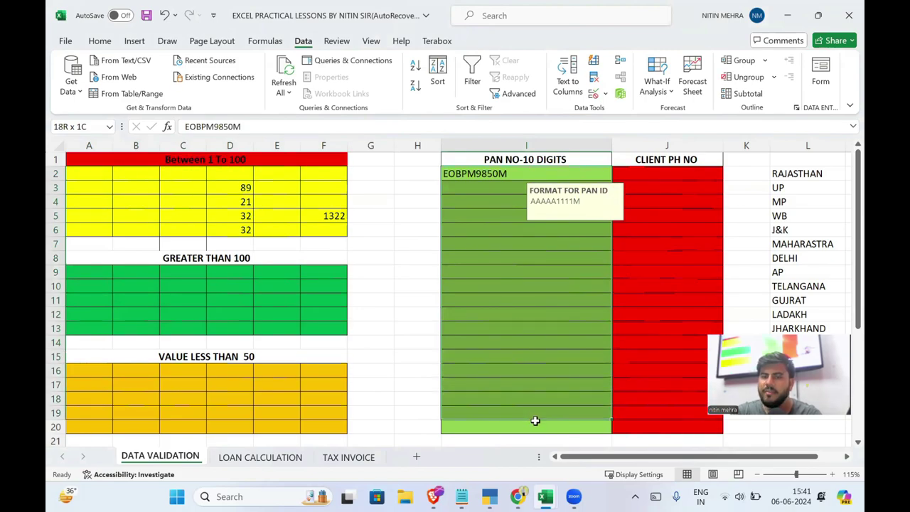
Clear all validation from the PAN column and delete the sample PAN in I2
click(592, 94)
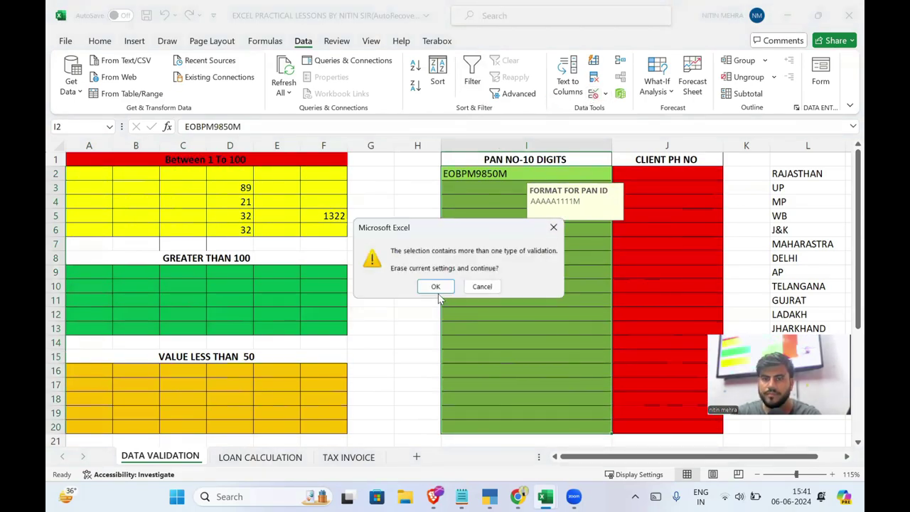
click(434, 286)
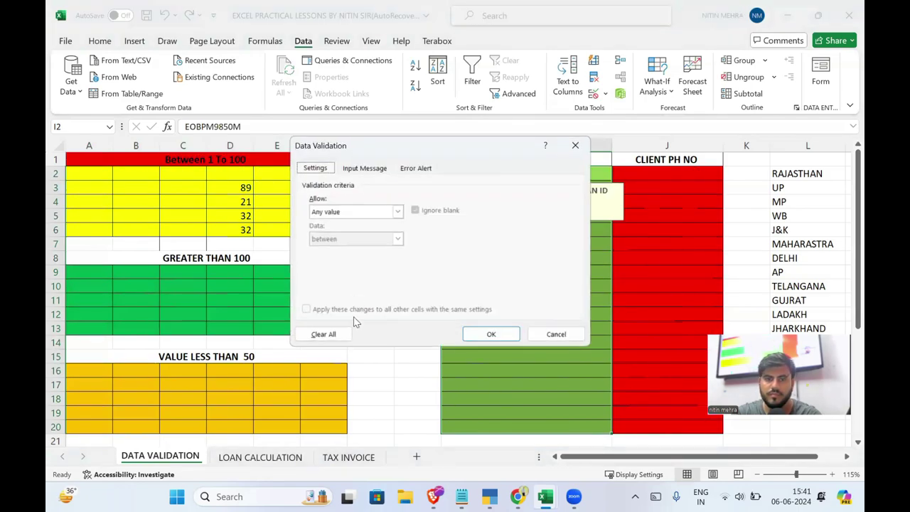
click(326, 335)
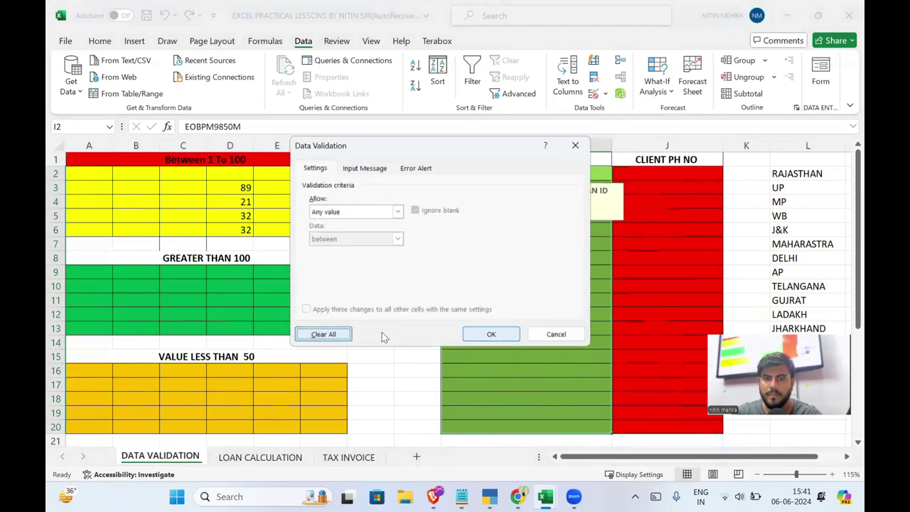
click(489, 334)
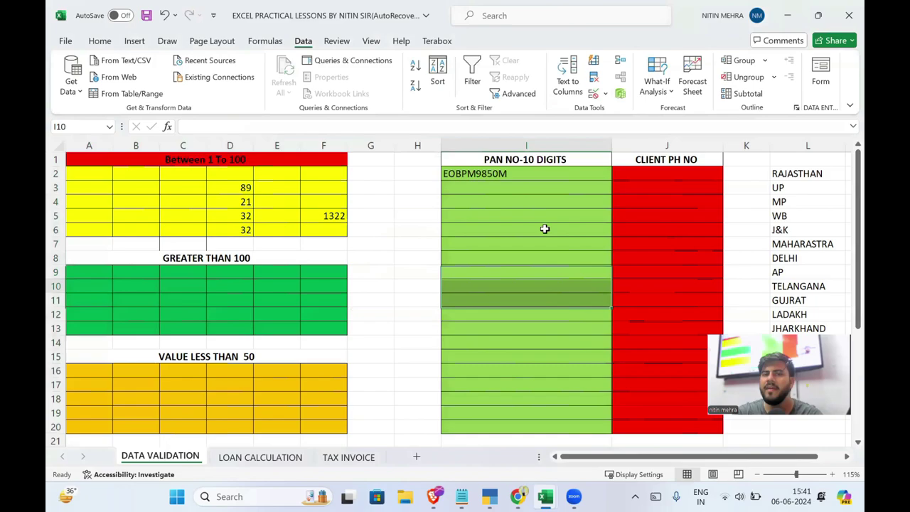
click(544, 174)
key(Delete)
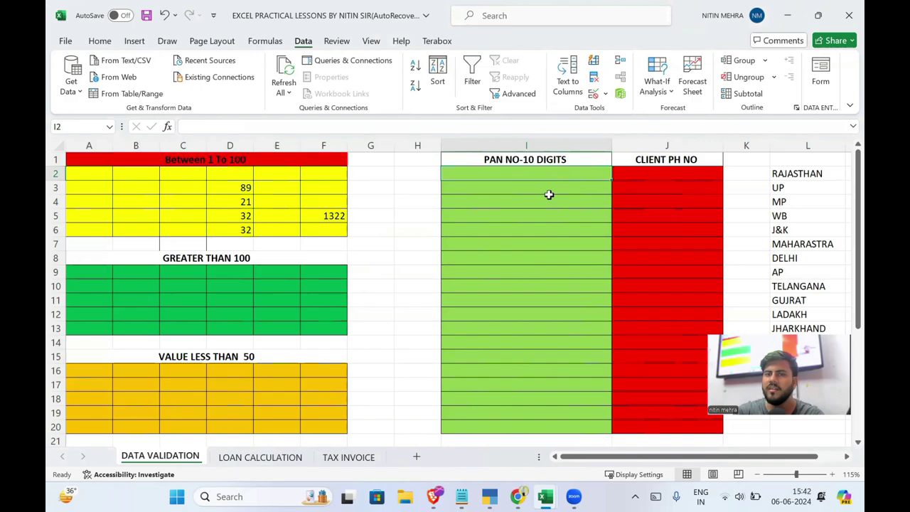
Give I2:I20 a Text length rule equal to 10 characters
drag(551, 175, 566, 425)
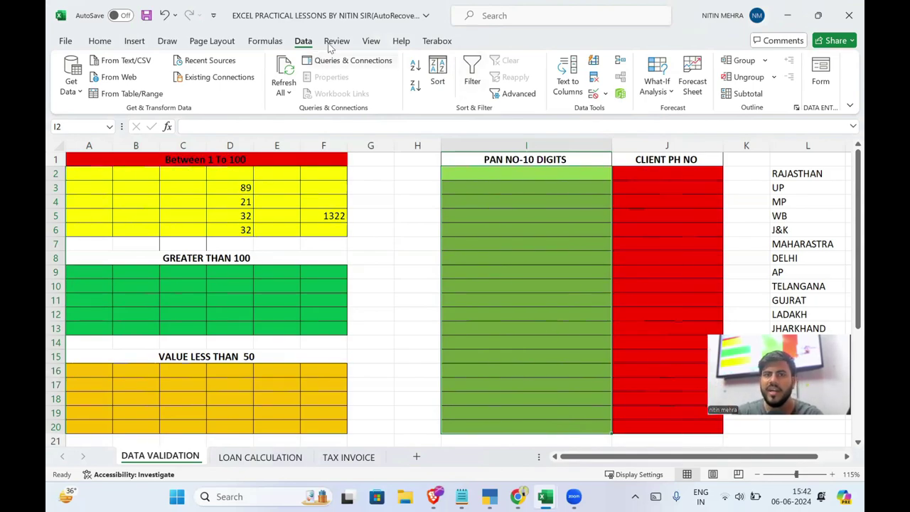
click(596, 94)
click(376, 212)
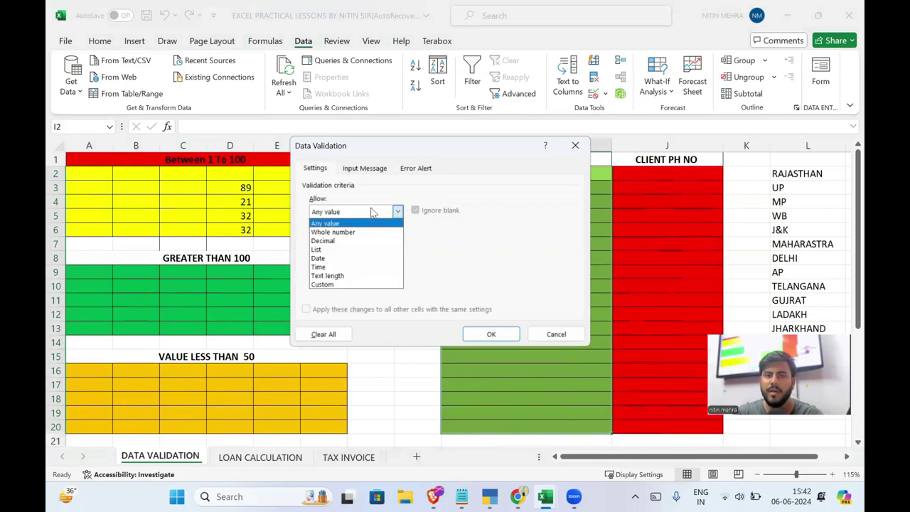
click(373, 277)
click(348, 240)
click(349, 239)
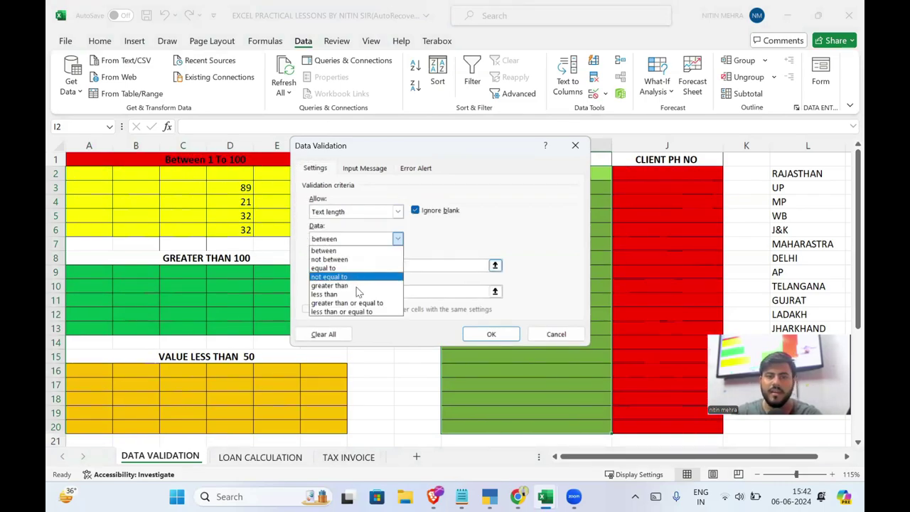
click(363, 270)
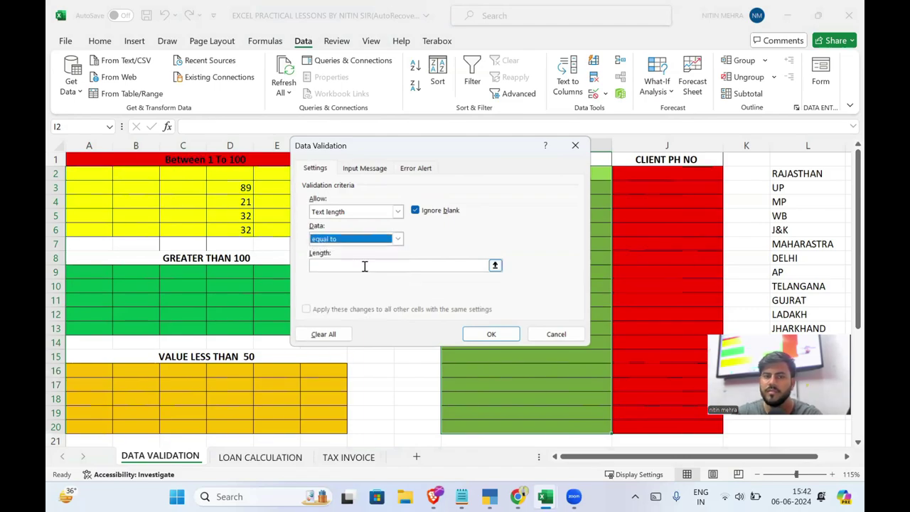
click(366, 264)
text(10)
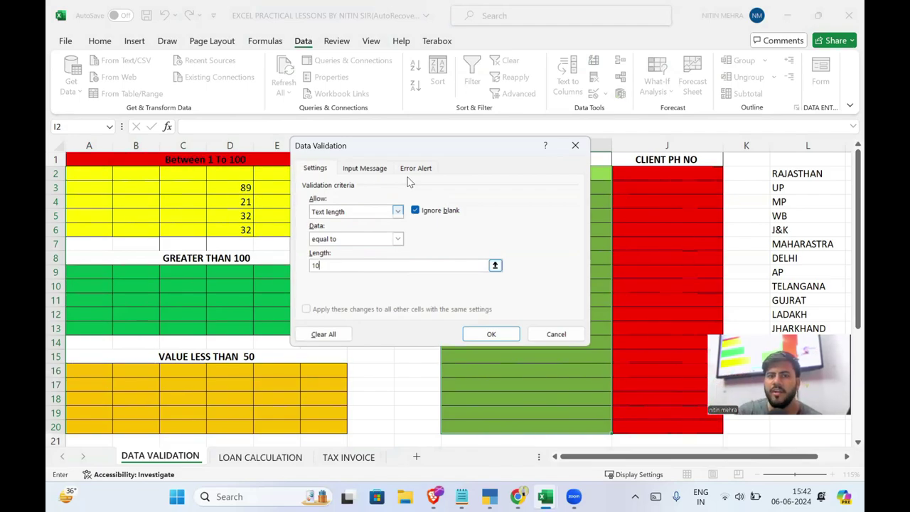
click(484, 333)
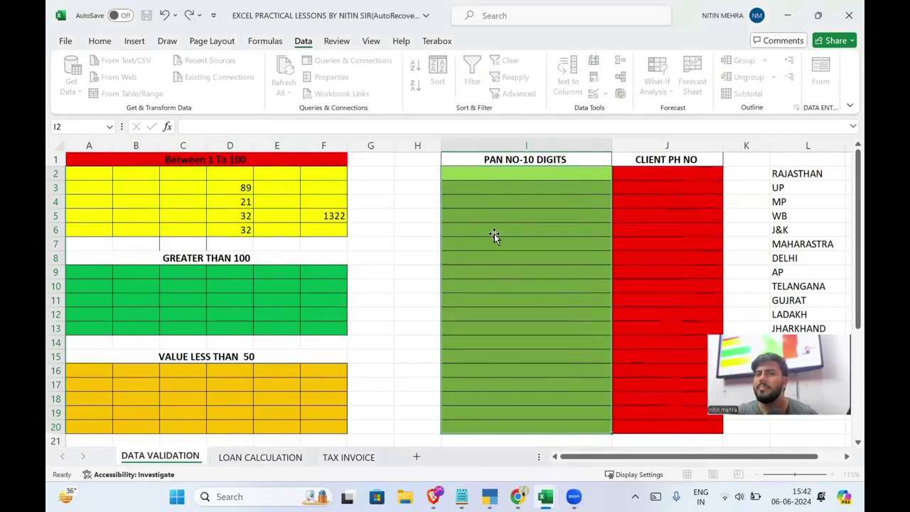
click(494, 231)
click(502, 175)
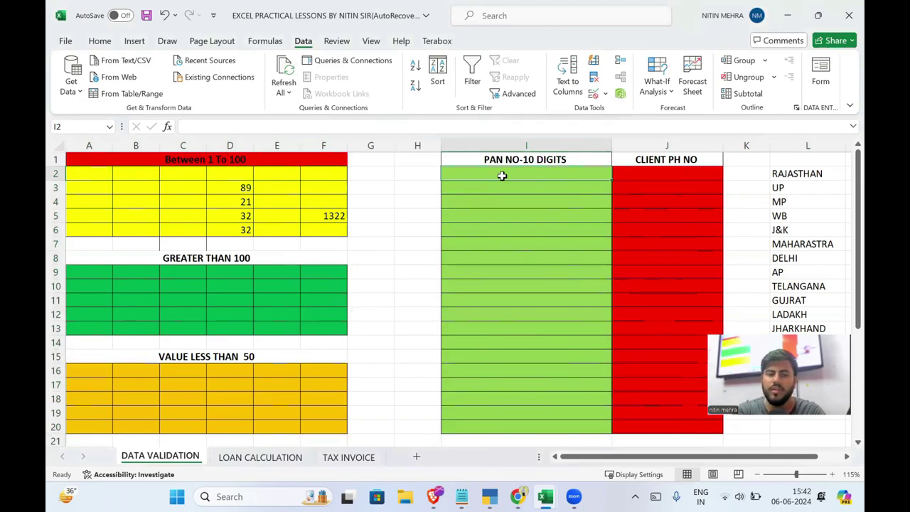
double_click(502, 177)
text(EOBPM)
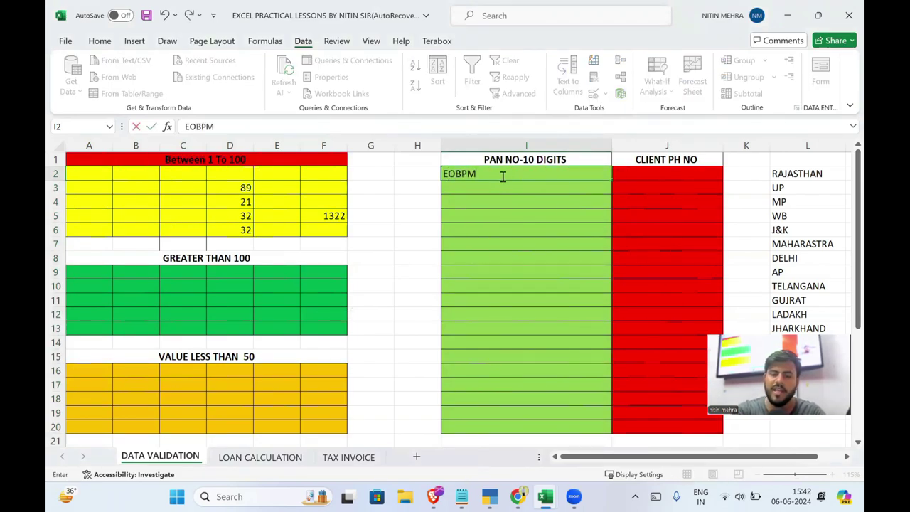
text(9850)
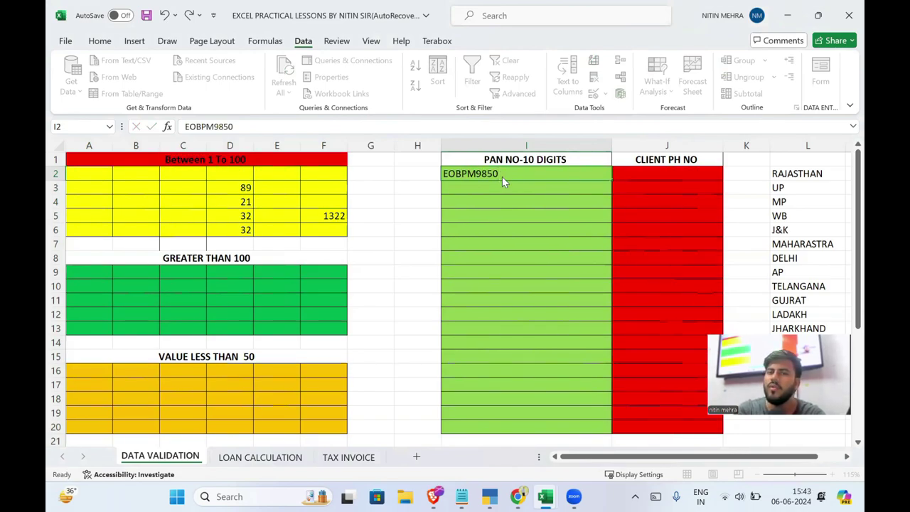
key(Return)
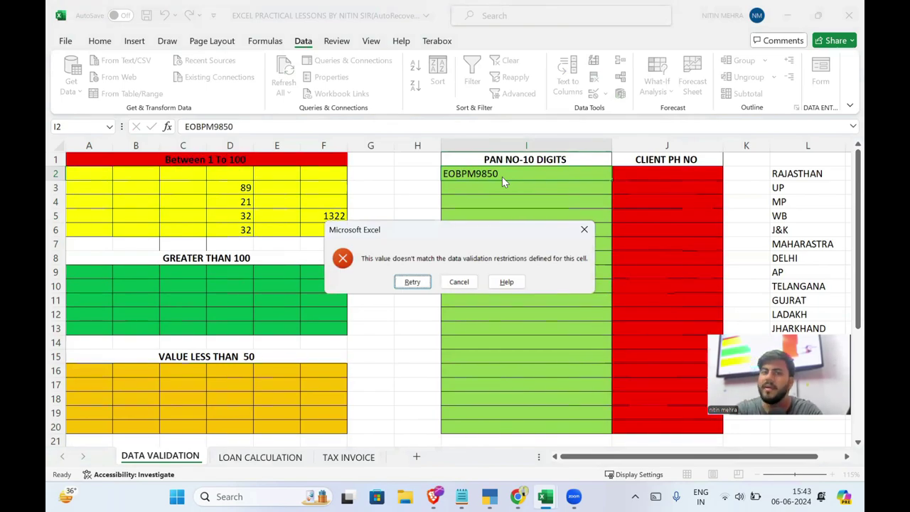
key(Escape)
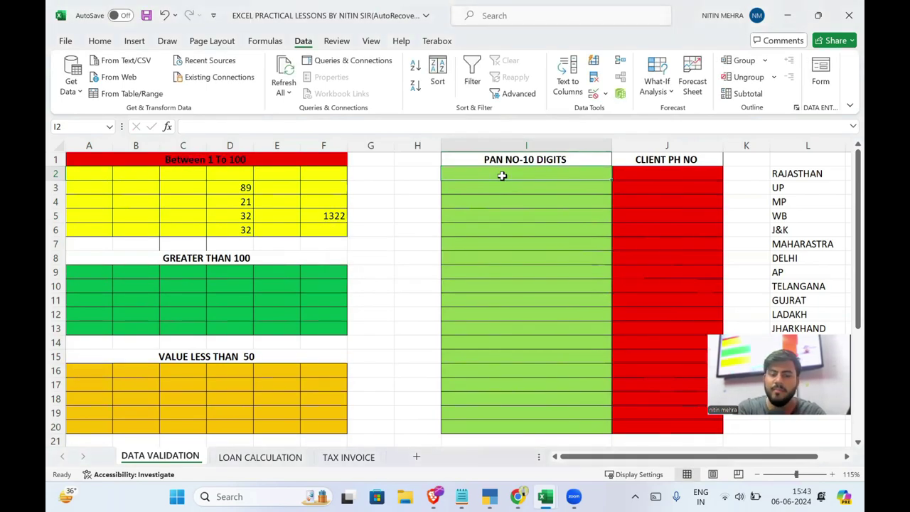
text(EOBPM9)
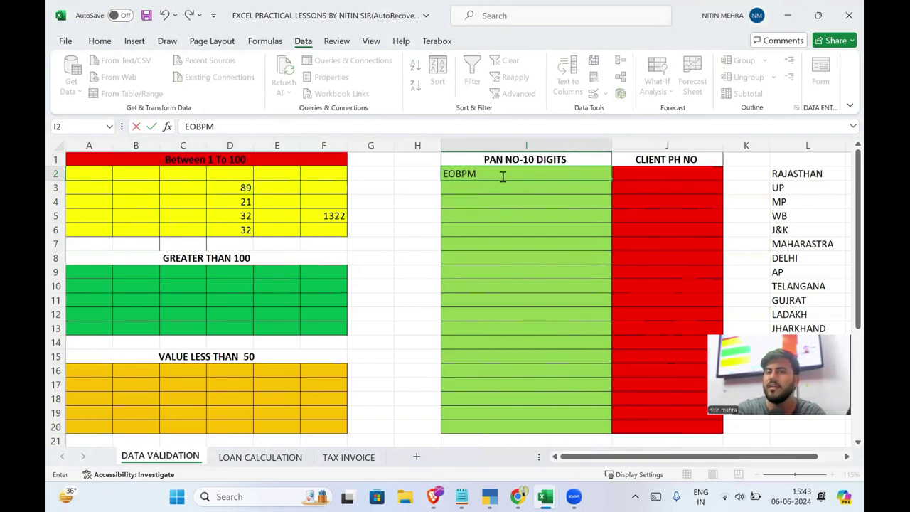
text(85)
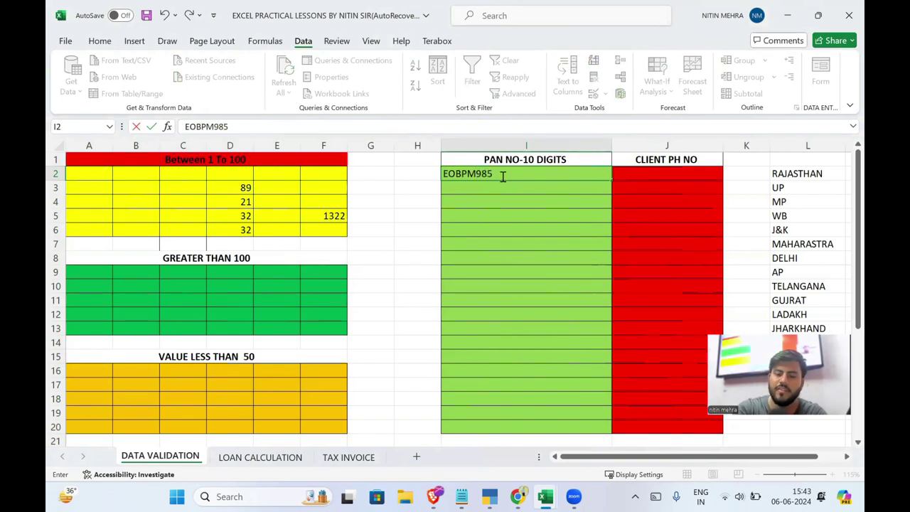
text(0M)
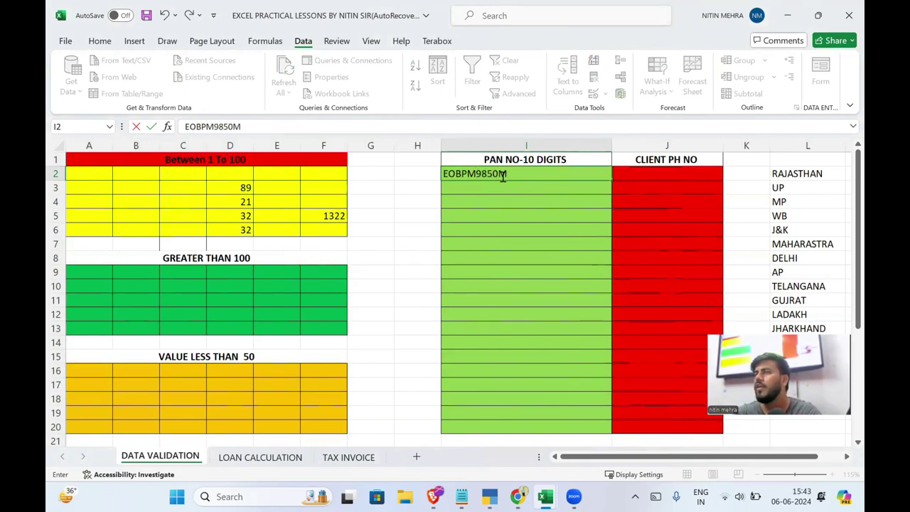
key(Return)
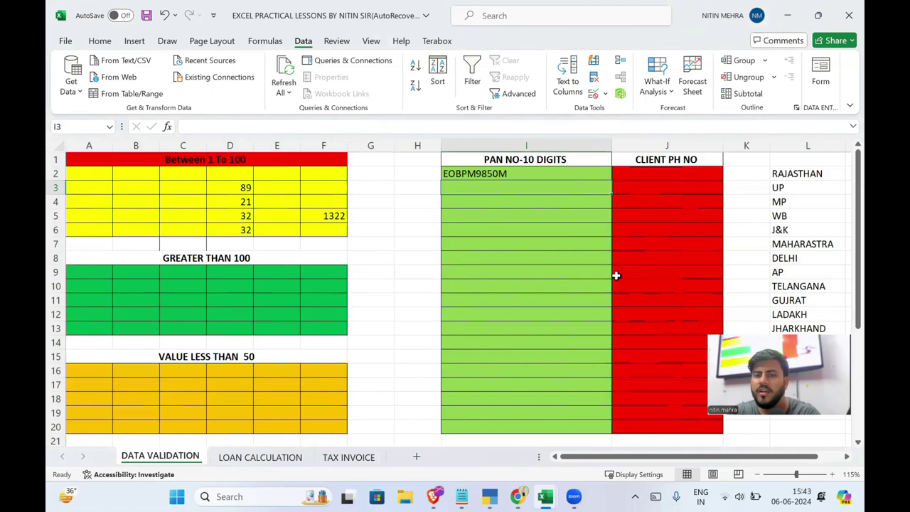
Clear the existing entries in I25:I33 of the Data Validation List column
scroll(599, 294, down, 3)
scroll(565, 337, down, 2)
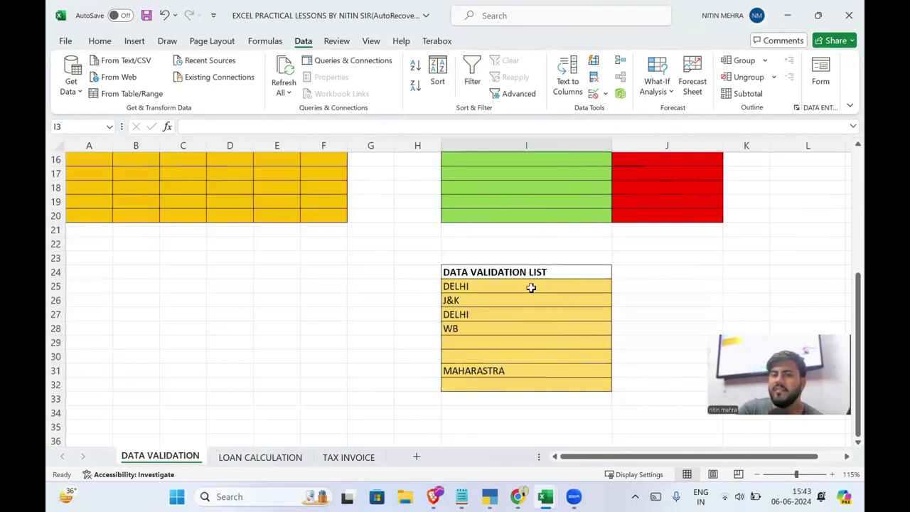
drag(530, 287, 534, 393)
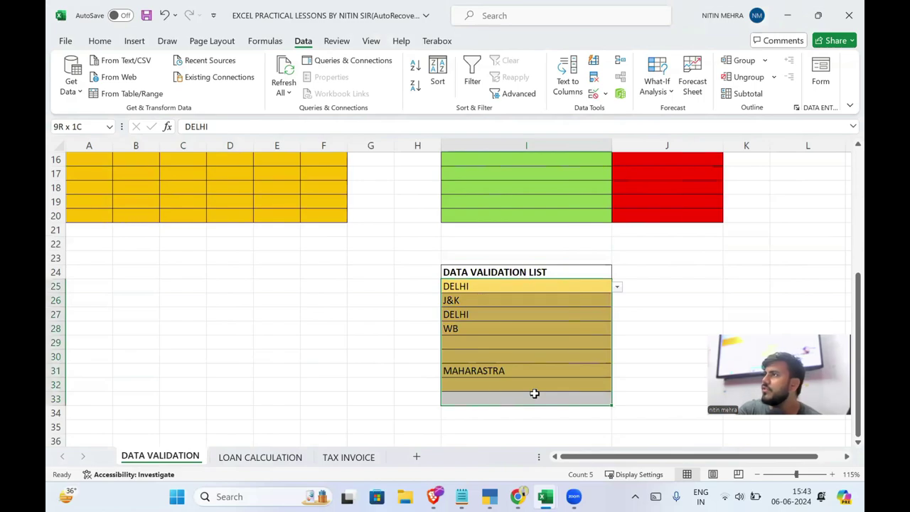
click(516, 287)
drag(519, 287, 524, 398)
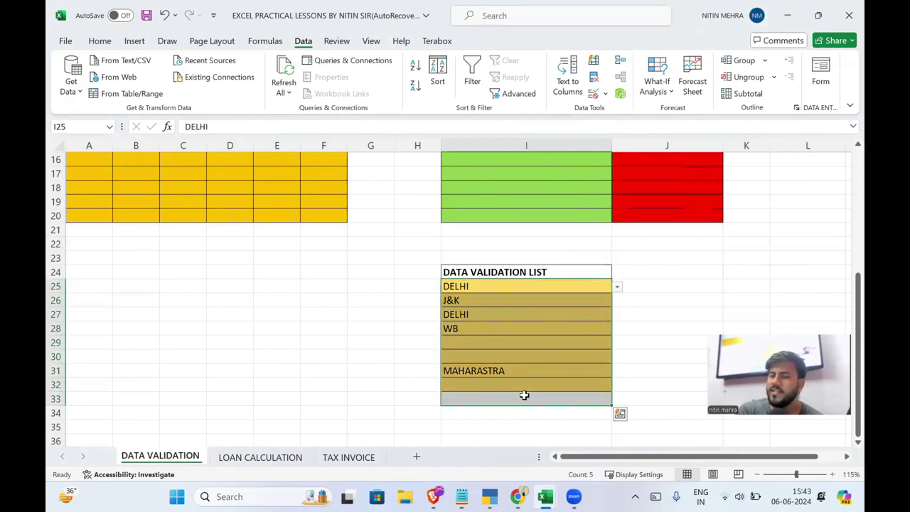
key(Delete)
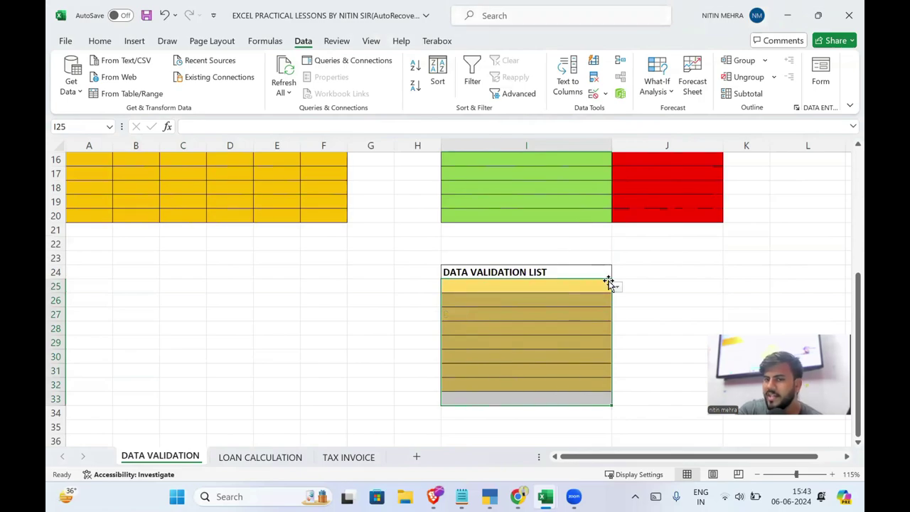
Pick MP for I25, J&K for I26 and DELHI for I29 from the state dropdowns
click(617, 289)
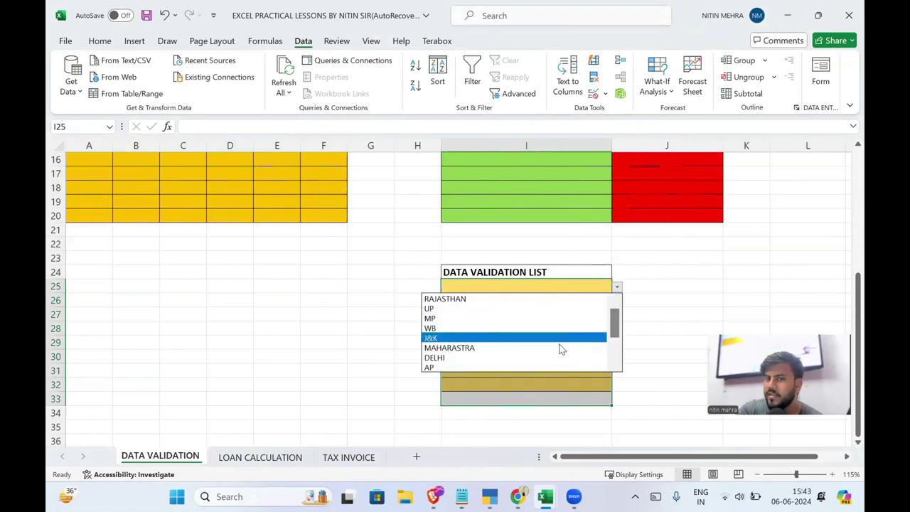
click(561, 318)
click(573, 300)
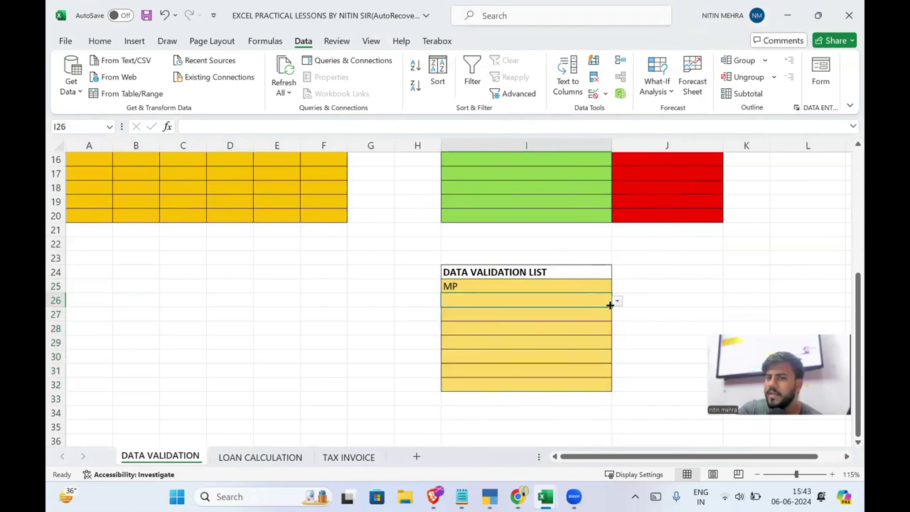
click(617, 301)
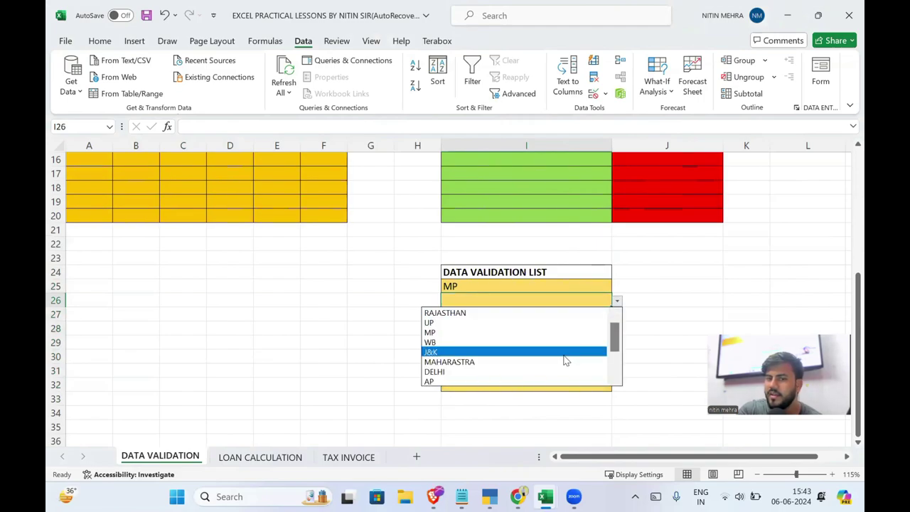
click(564, 355)
click(604, 342)
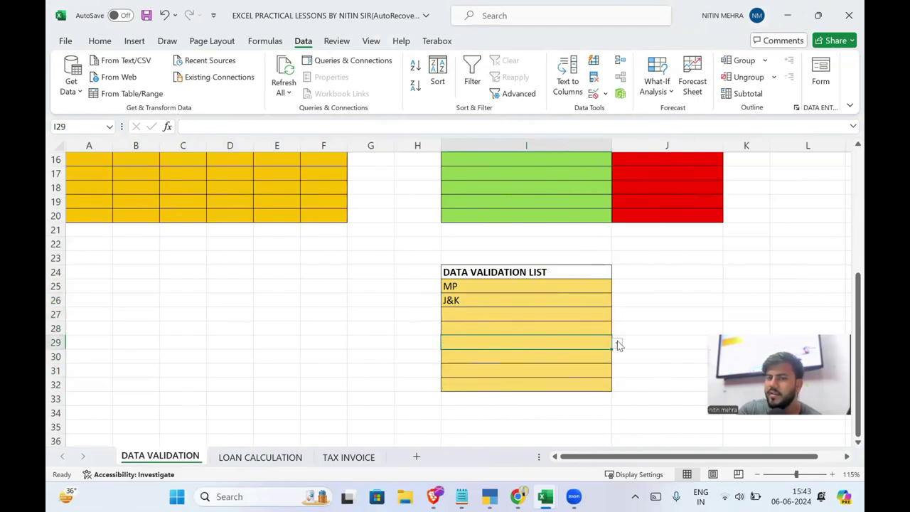
click(617, 342)
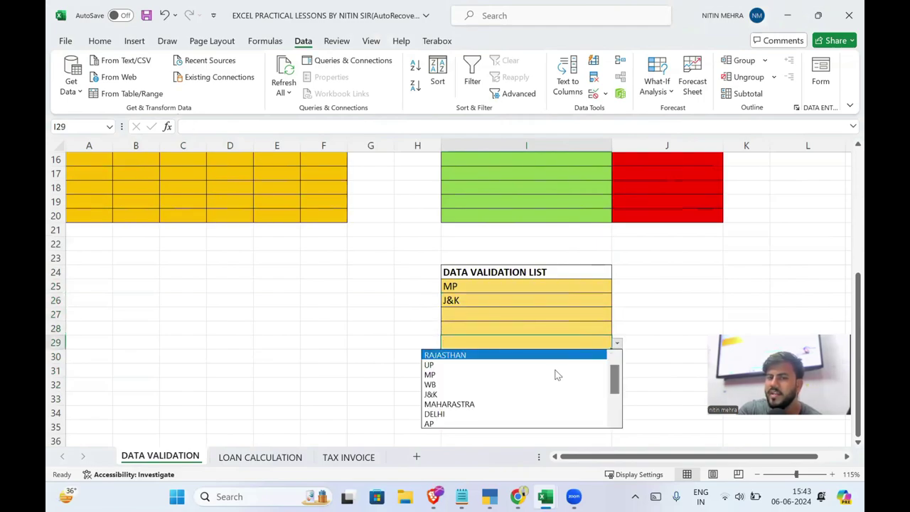
click(556, 415)
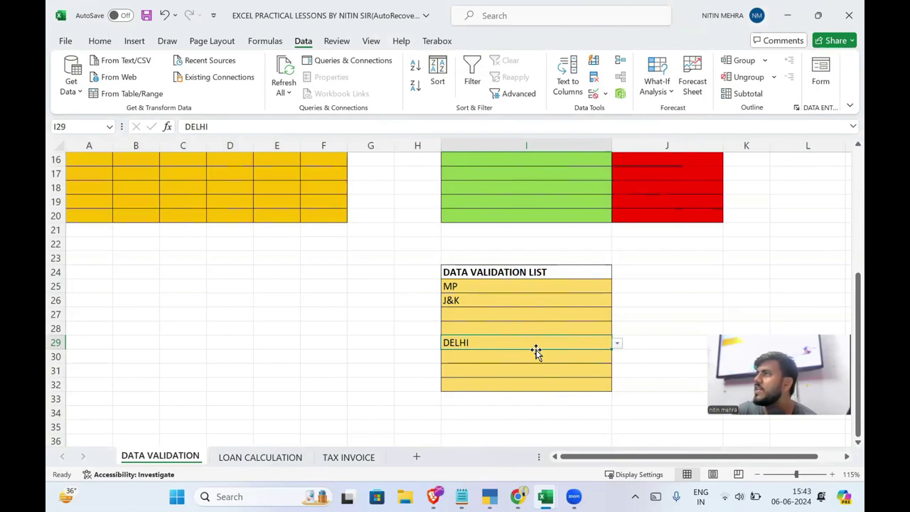
drag(532, 288, 534, 385)
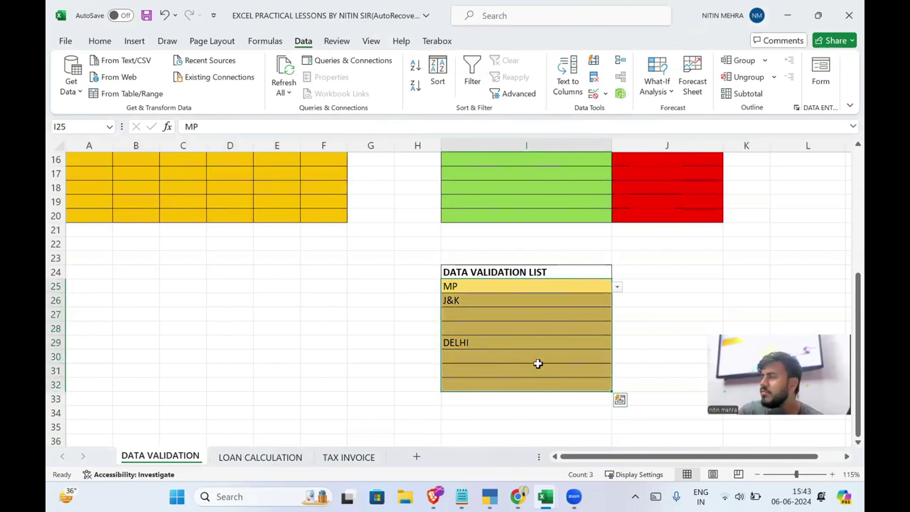
Clear all validation from I25:I32 and scroll back up to the column L state list
right_click(538, 364)
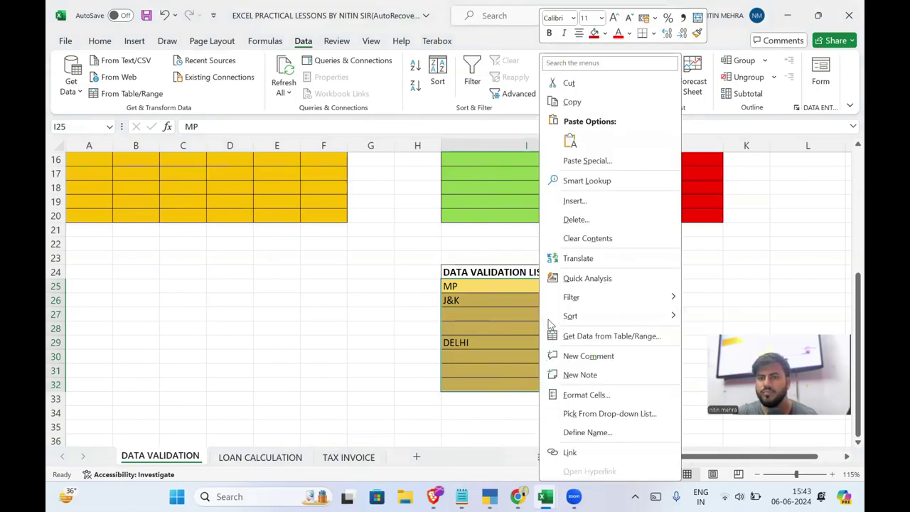
key(Escape)
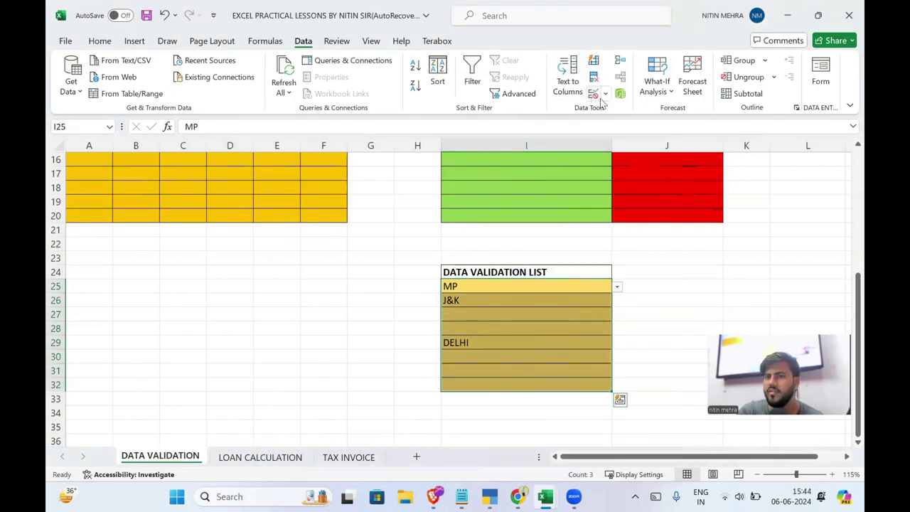
click(596, 99)
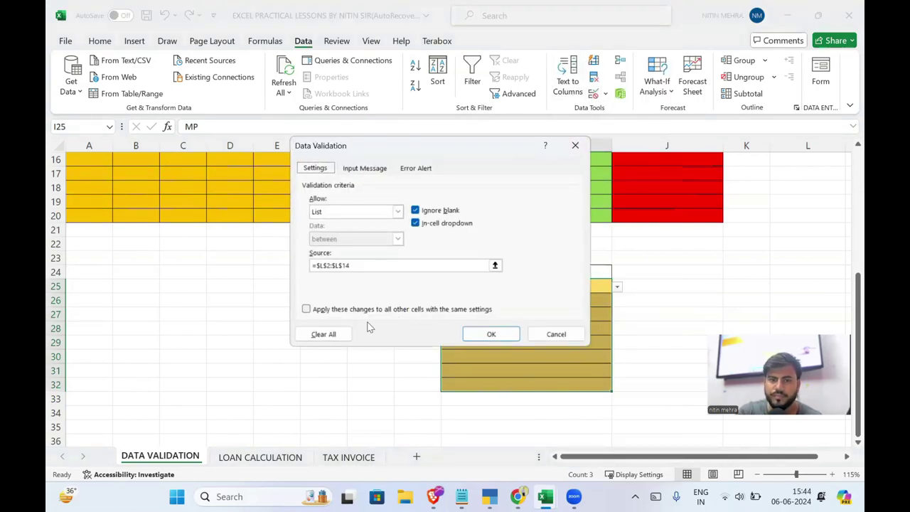
click(345, 334)
click(490, 333)
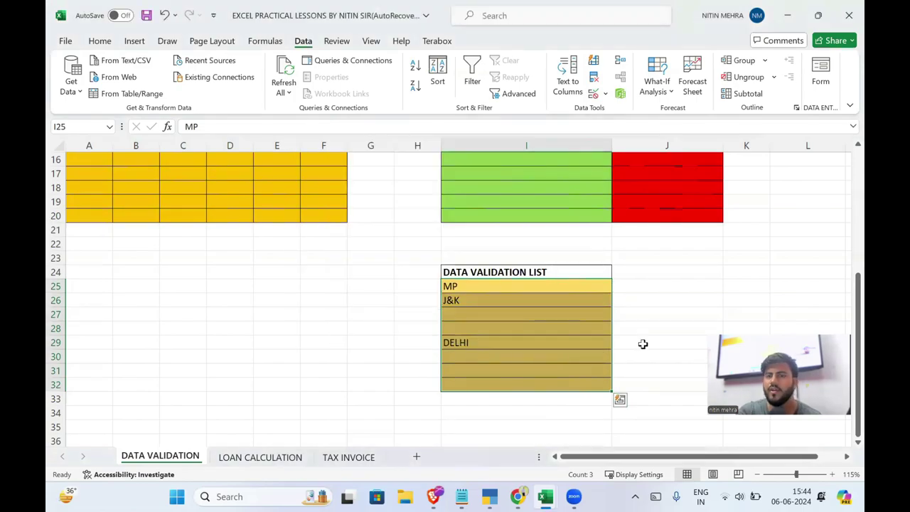
scroll(625, 337, up, 4)
scroll(675, 325, up, 1)
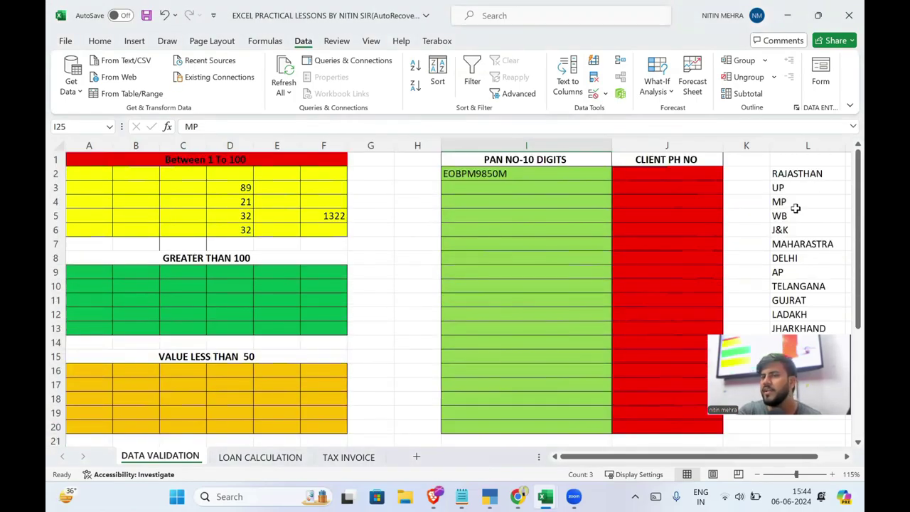
scroll(796, 189, down, 1)
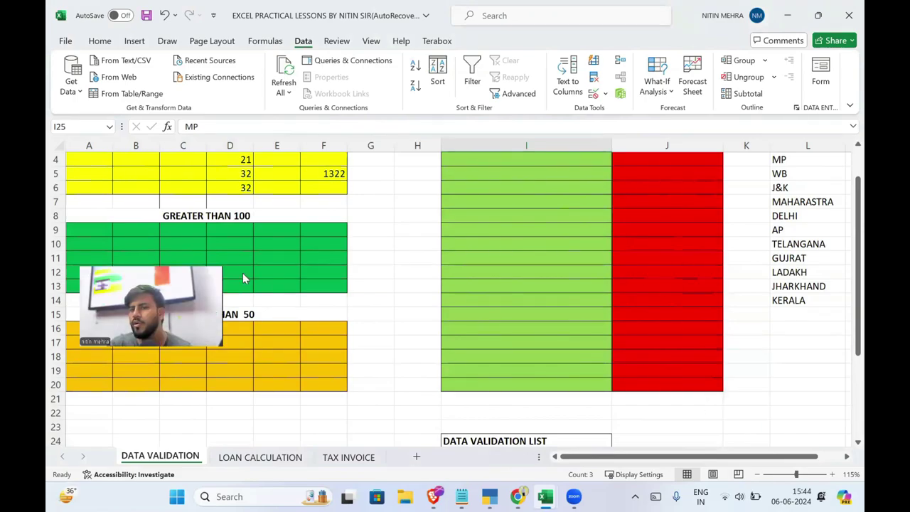
scroll(817, 298, up, 1)
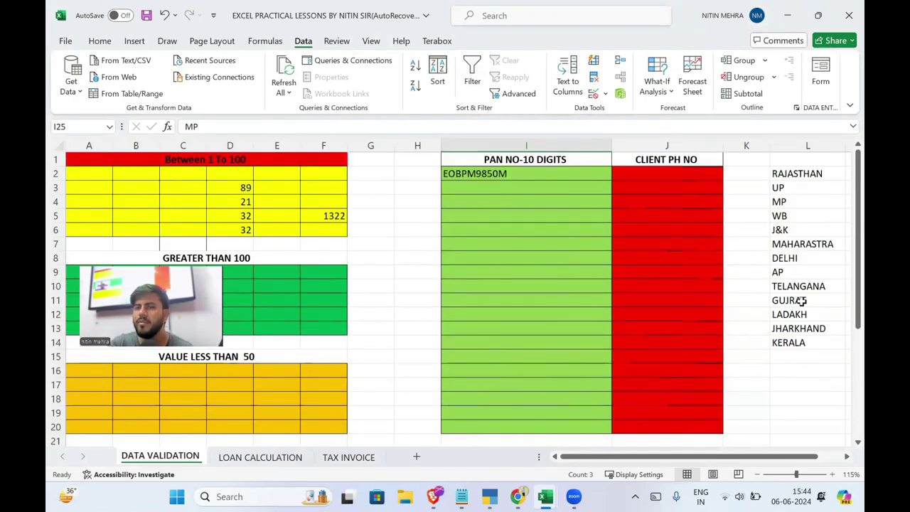
Delete the MP, J&K and DELHI entries, then reselect the empty cells I25:I32
scroll(756, 331, down, 2)
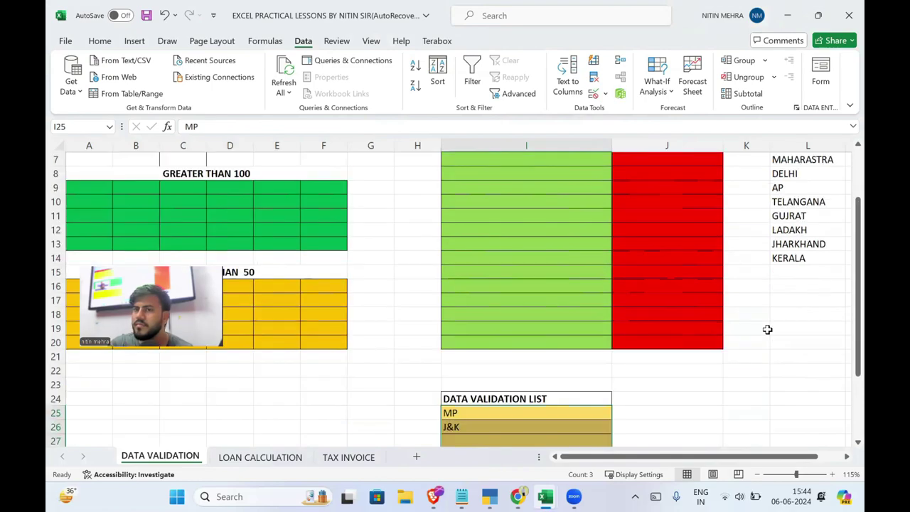
scroll(768, 329, down, 3)
scroll(746, 325, down, 1)
key(Delete)
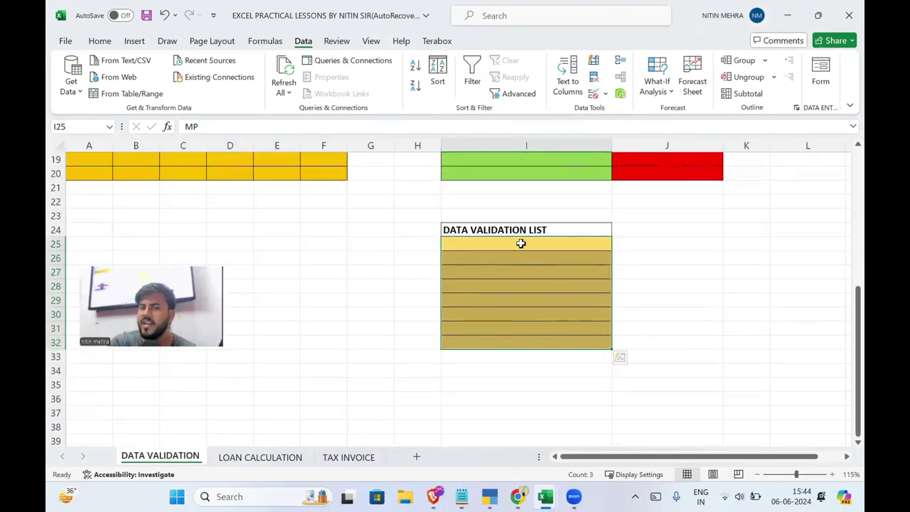
drag(670, 315, 723, 315)
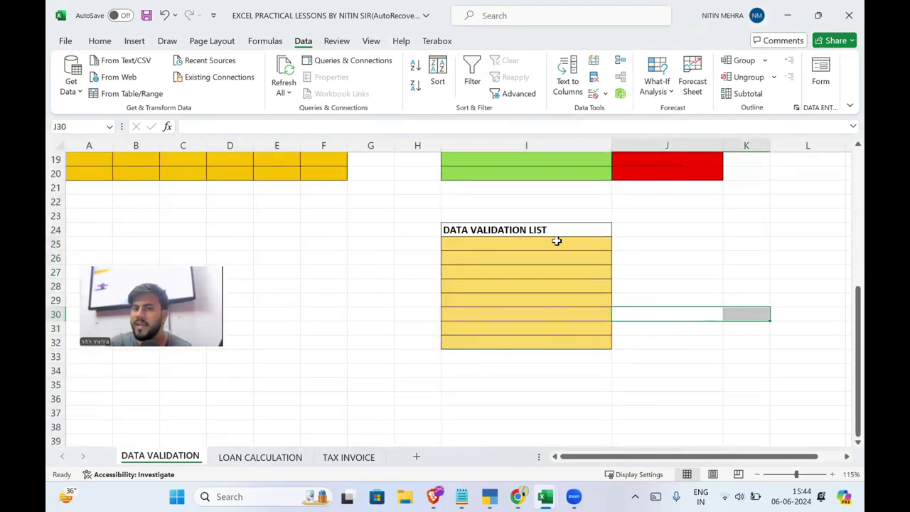
drag(557, 241, 551, 345)
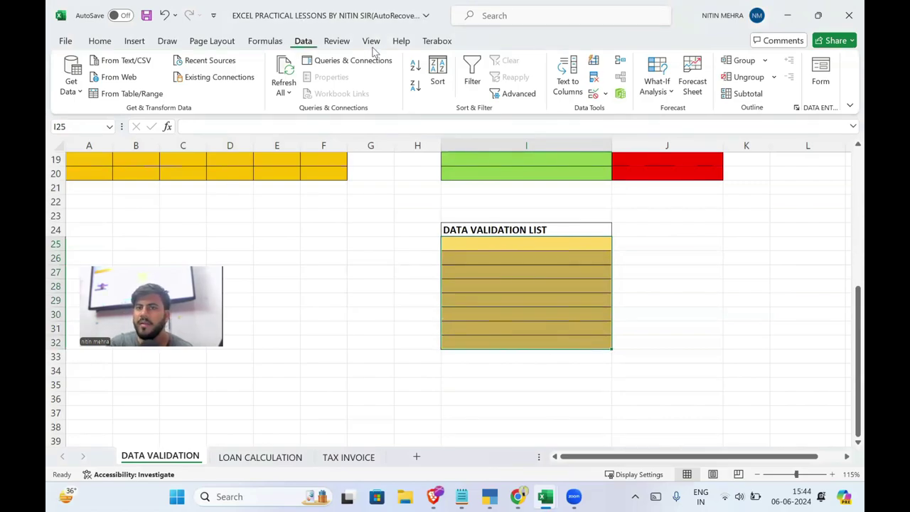
Apply a List validation to I25:I32 with source =$L$2:$L$14
click(594, 95)
click(370, 217)
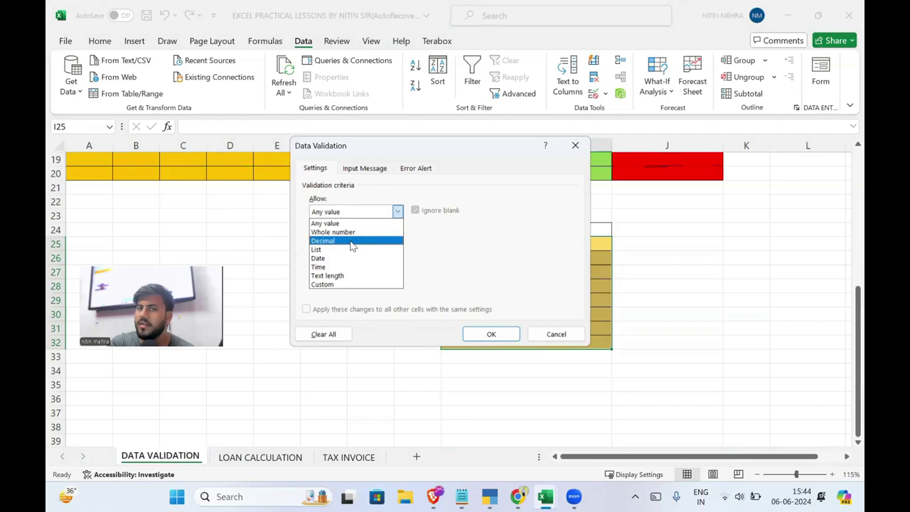
click(354, 250)
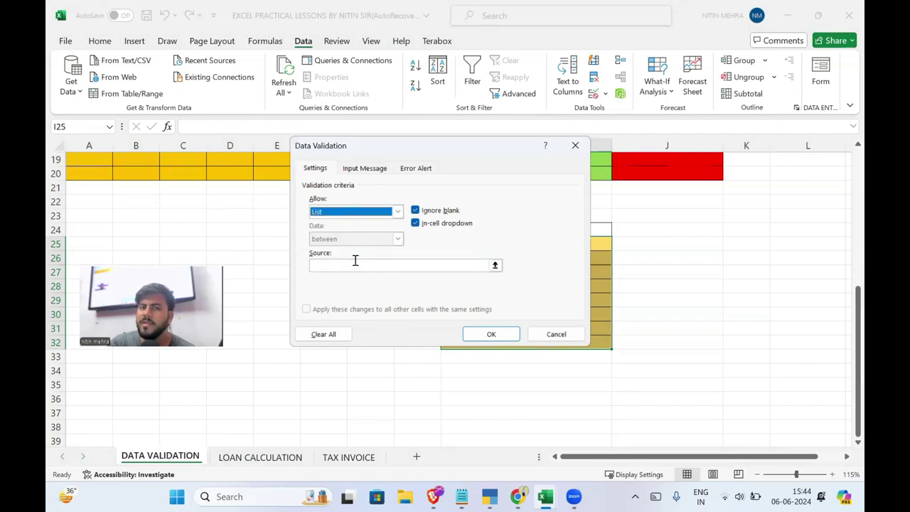
click(355, 264)
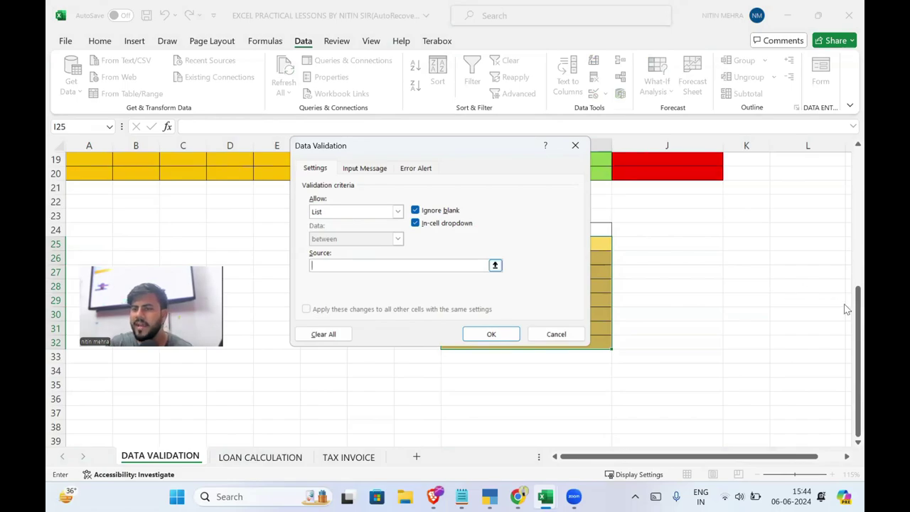
drag(845, 305, 844, 147)
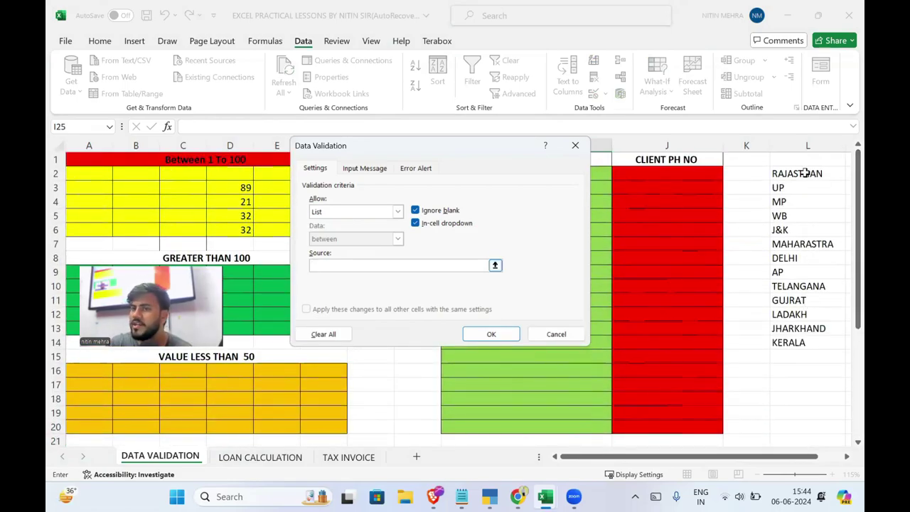
drag(806, 173, 793, 342)
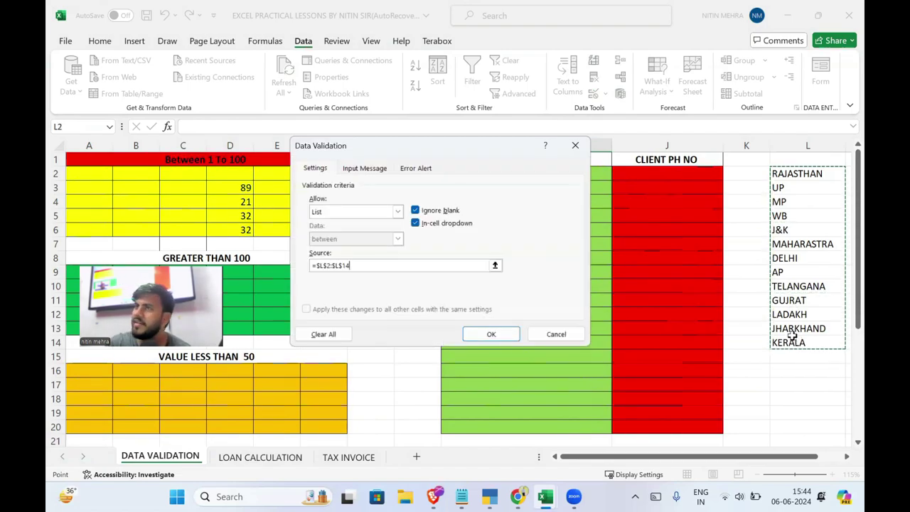
click(515, 333)
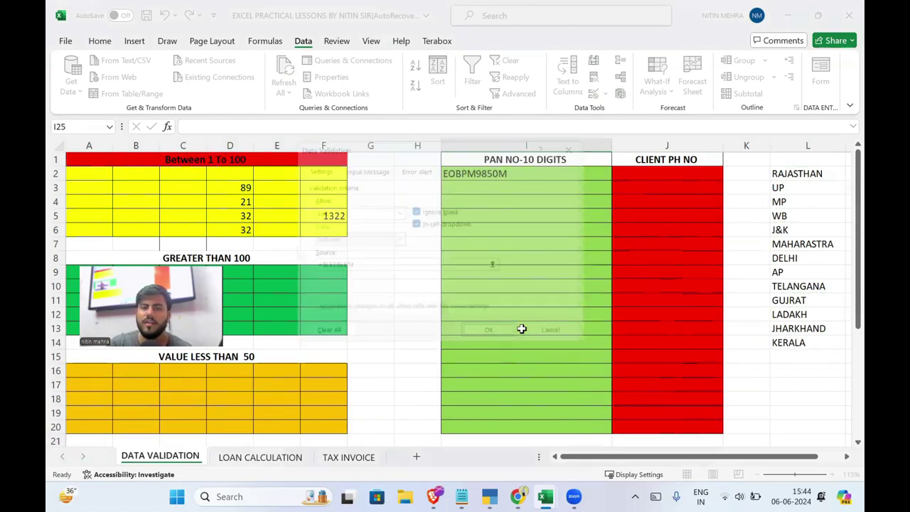
scroll(524, 331, down, 2)
scroll(534, 327, down, 1)
scroll(571, 325, down, 4)
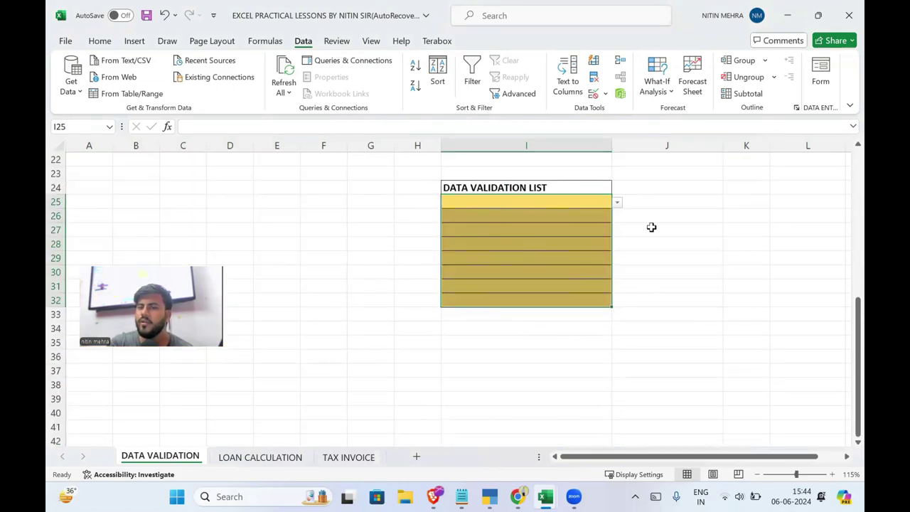
Choose MAHARASTRA for I25, J&K for I28 and DELHI for I30 from the dropdowns
click(617, 203)
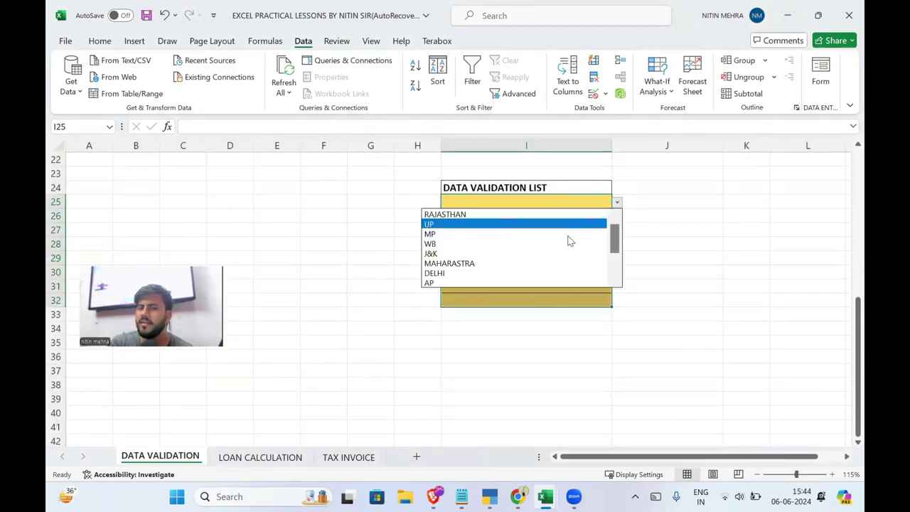
click(568, 263)
click(590, 243)
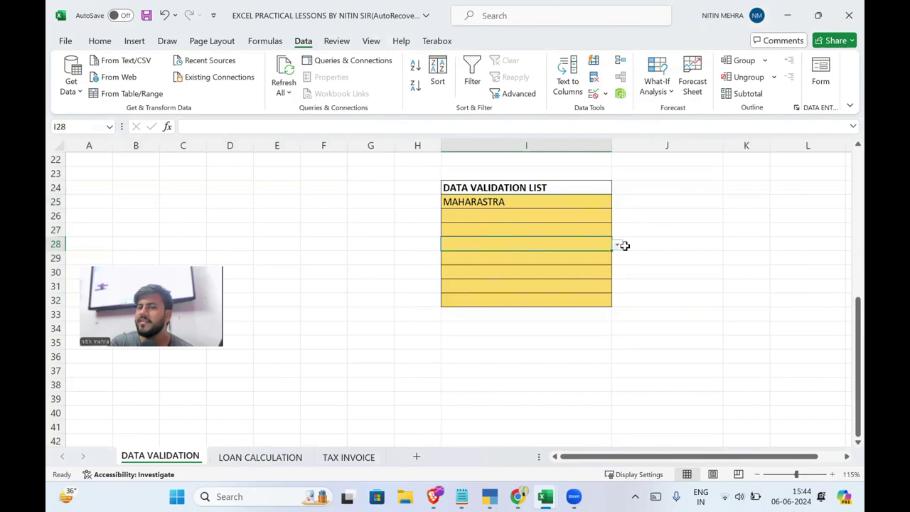
click(614, 244)
click(559, 296)
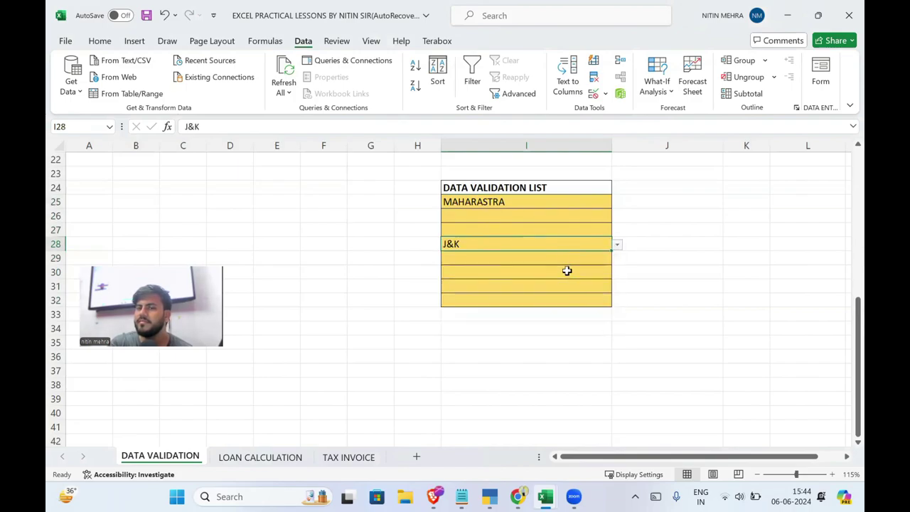
click(567, 272)
click(617, 277)
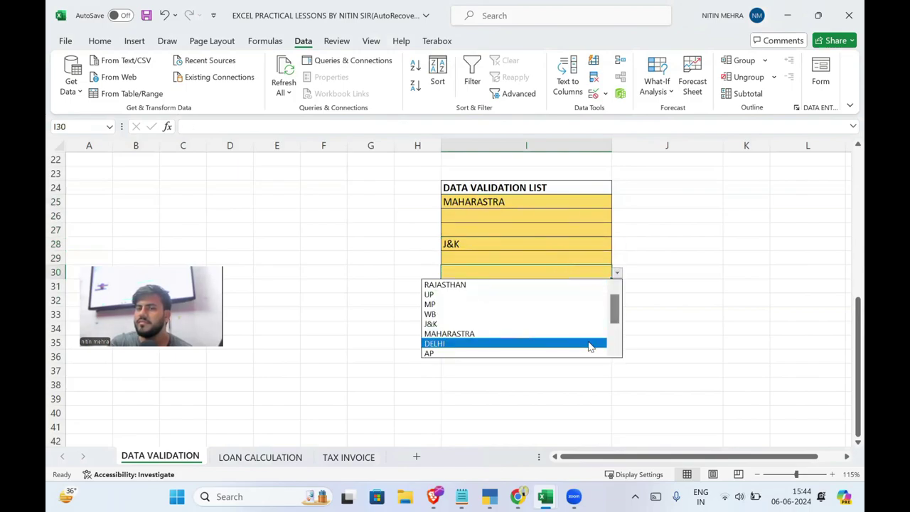
click(590, 341)
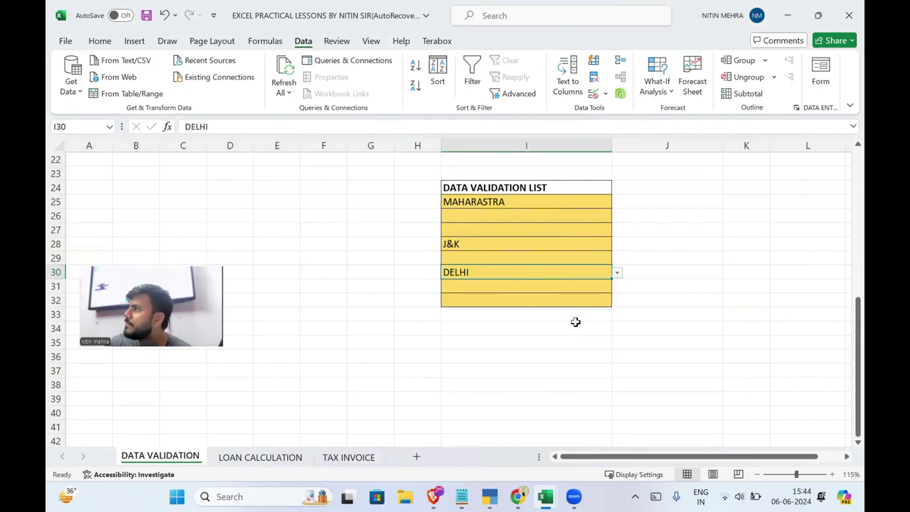
scroll(575, 321, up, 2)
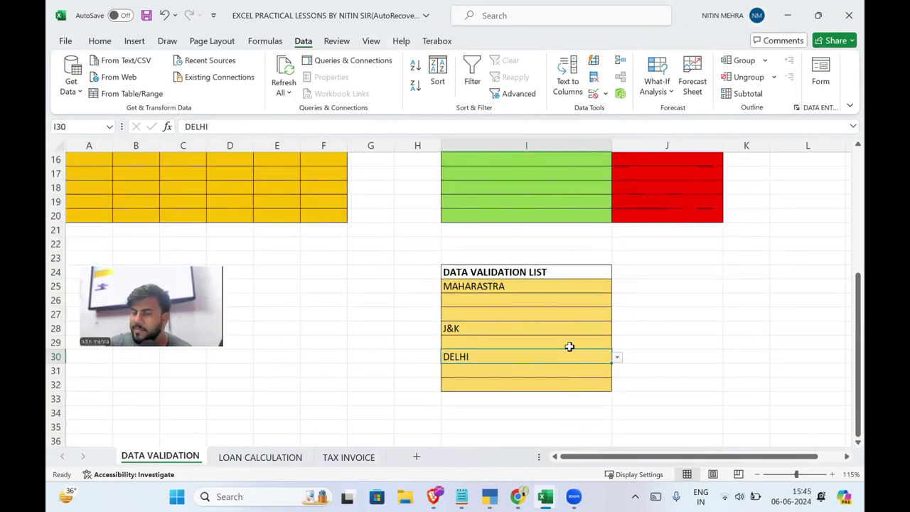
Replace I30's dropdown source L2:L14 with the typed list UP,MP,WB,AP,K&K
click(590, 98)
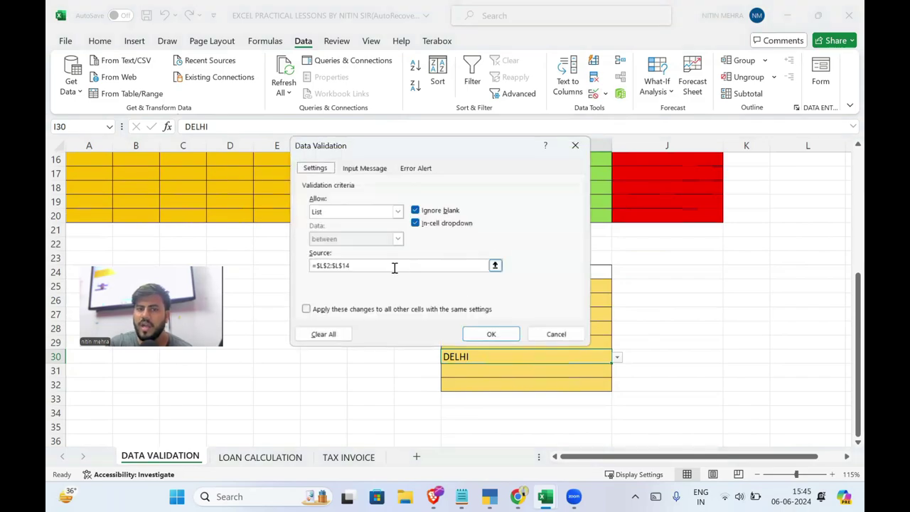
click(387, 265)
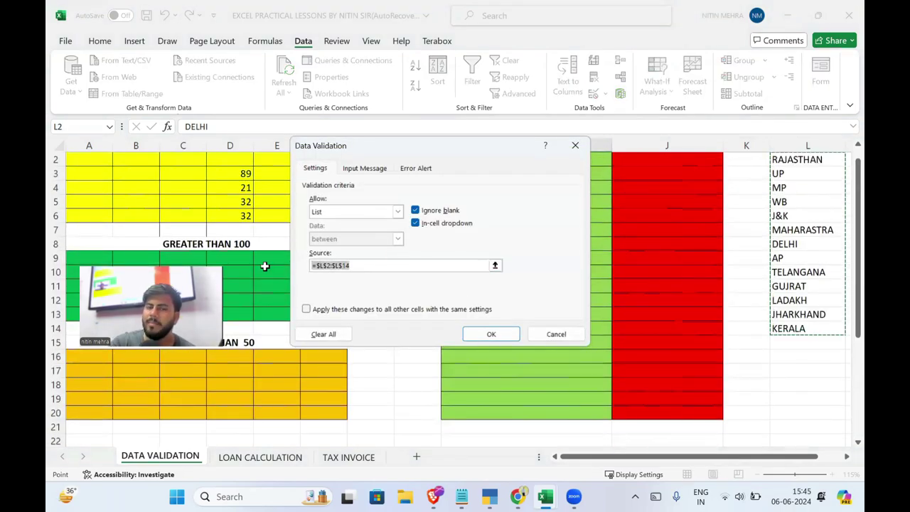
key(BackSpace)
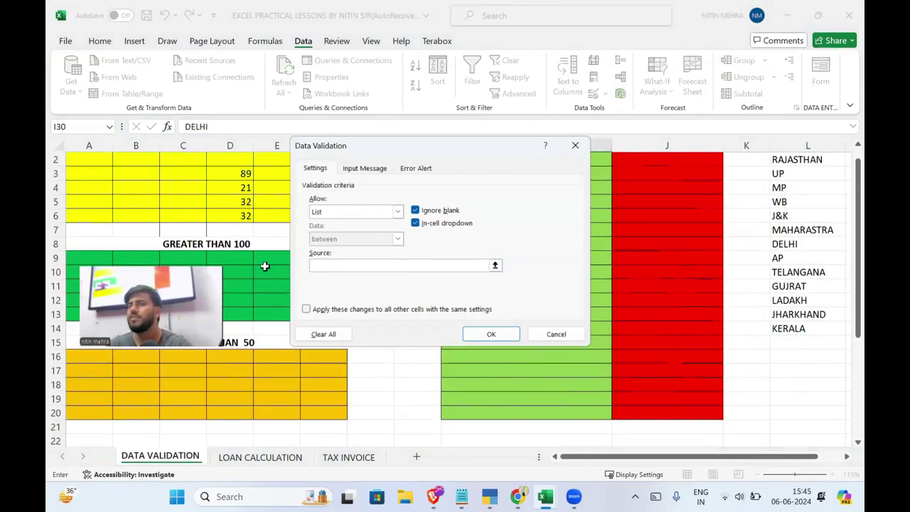
text(UP)
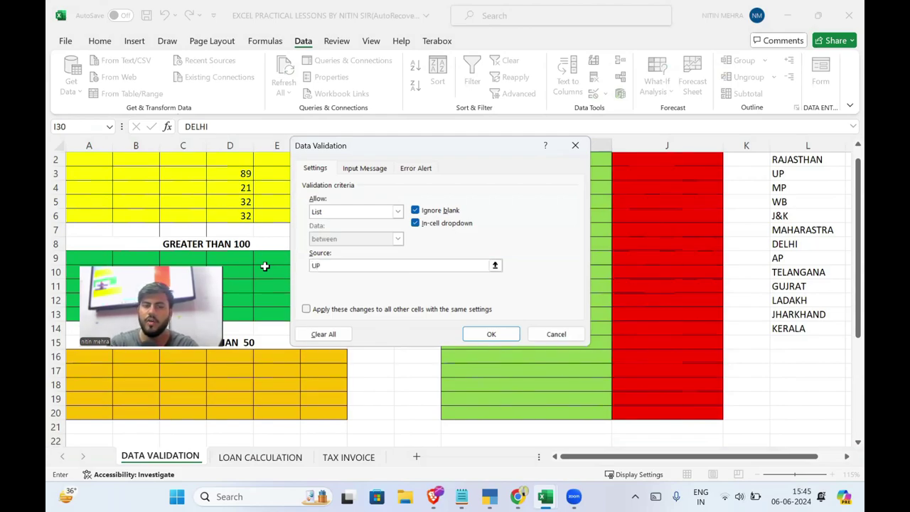
text(,MP,)
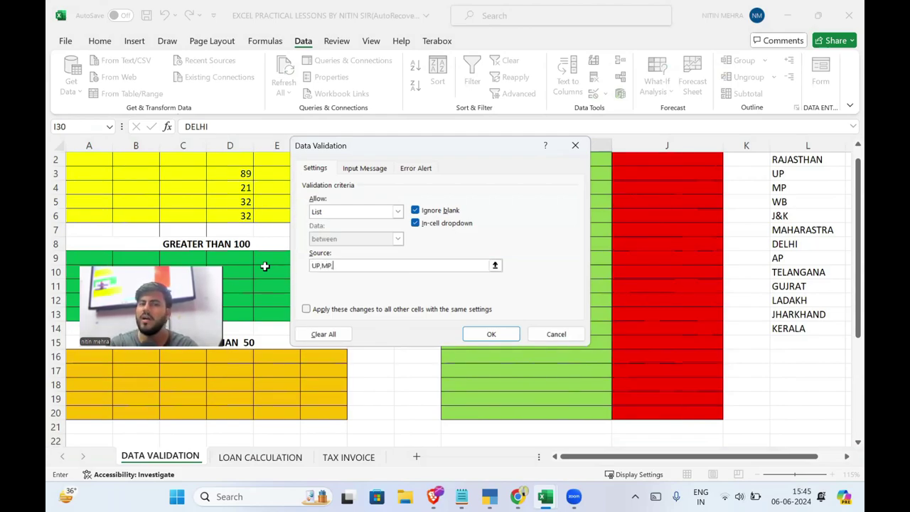
text(W)
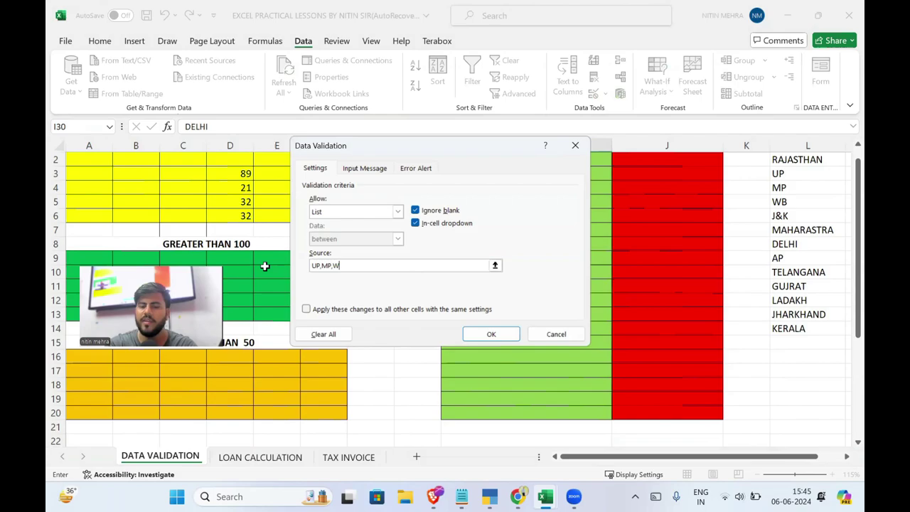
text(B,)
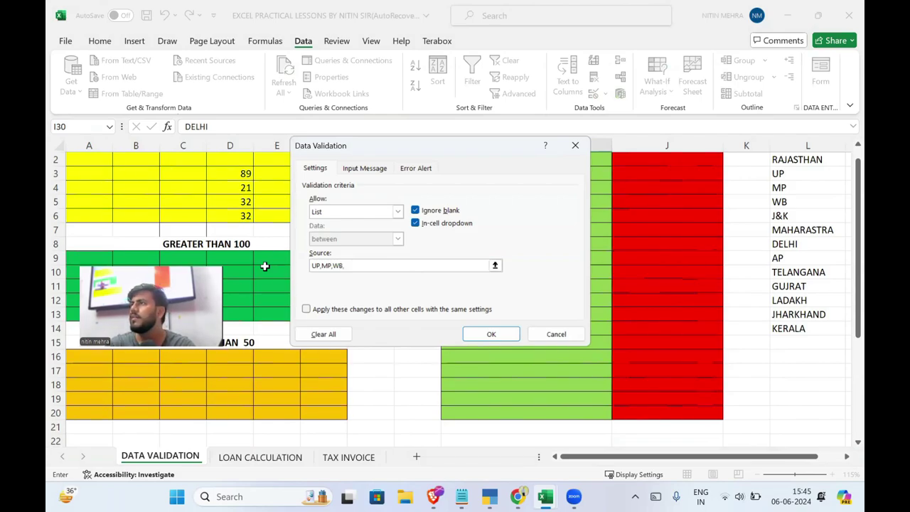
text(AP)
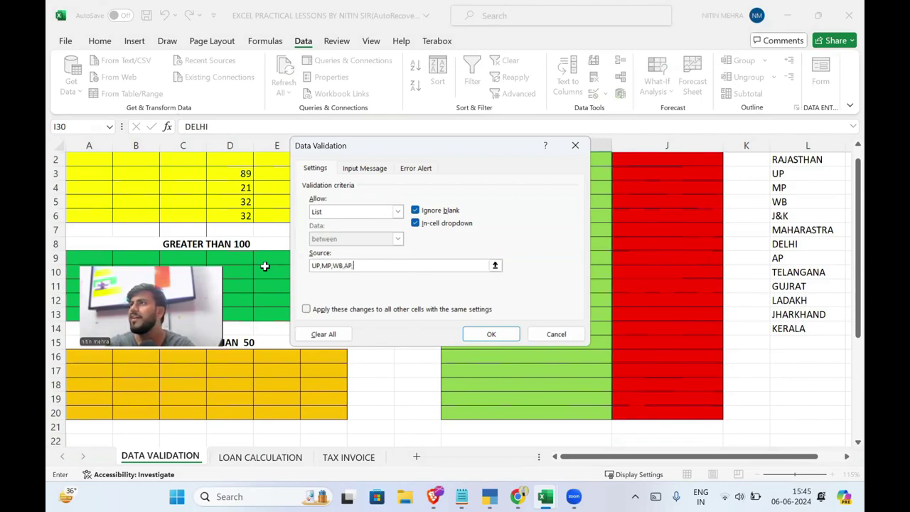
text(,K)
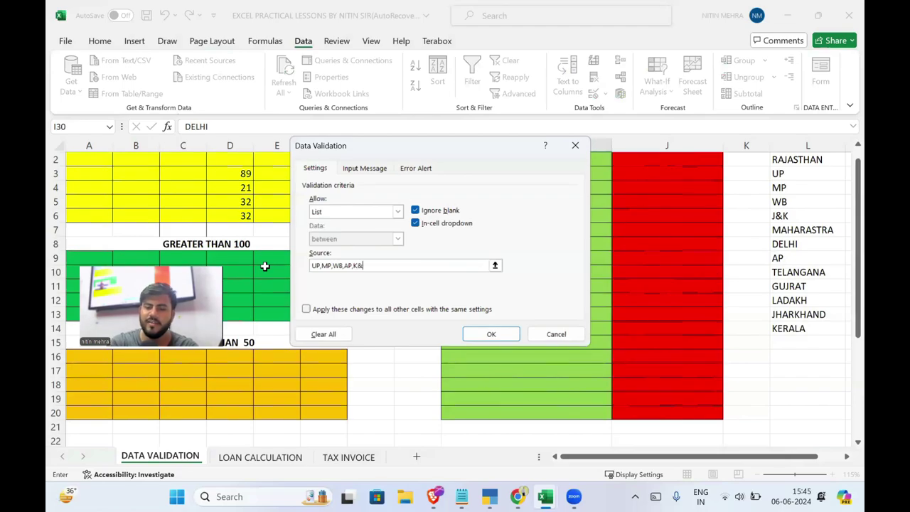
text(&K)
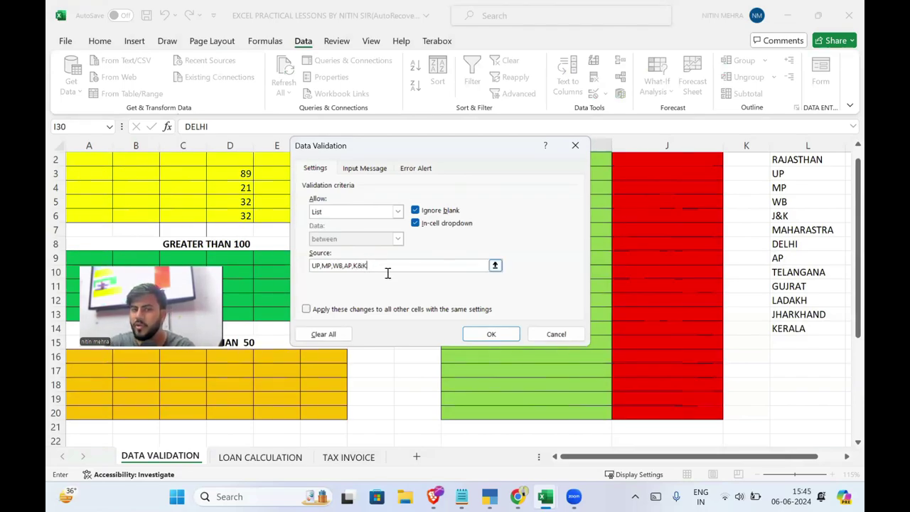
click(500, 334)
scroll(500, 334, down, 2)
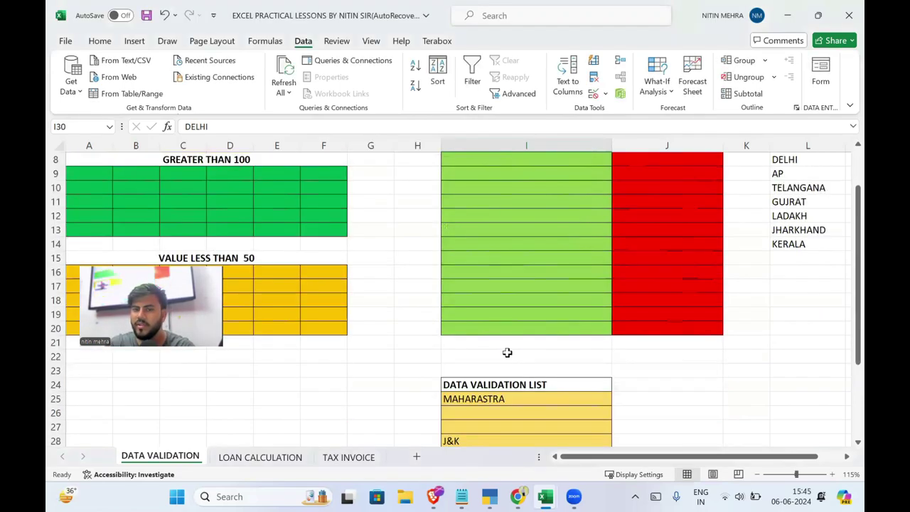
scroll(599, 400, down, 1)
click(617, 428)
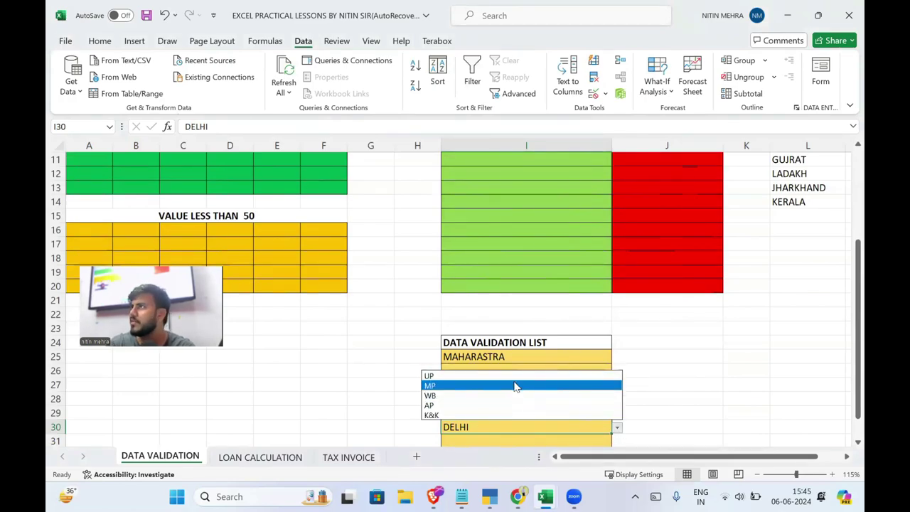
key(Escape)
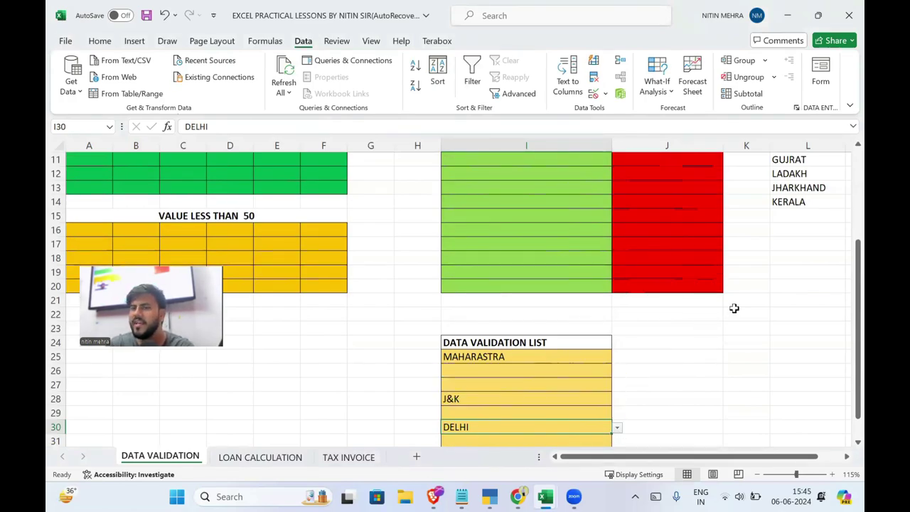
scroll(813, 270, up, 3)
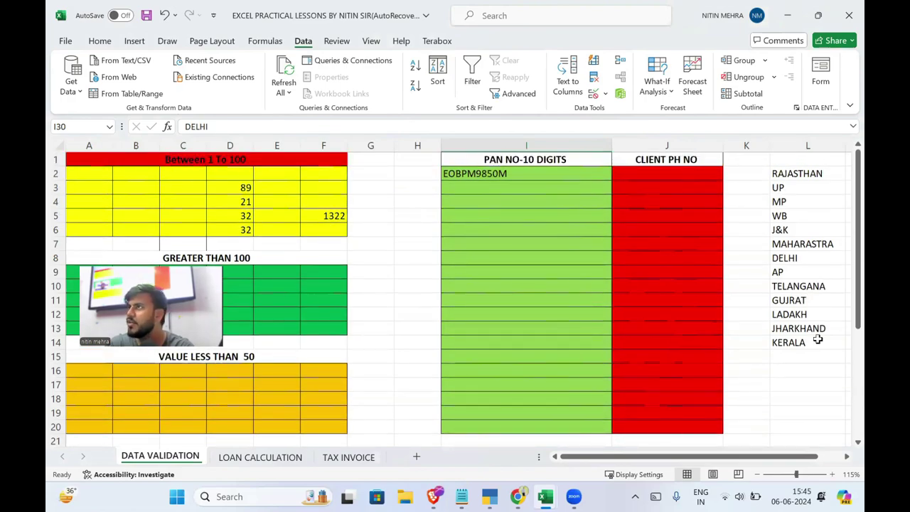
scroll(705, 414, down, 3)
scroll(513, 328, down, 2)
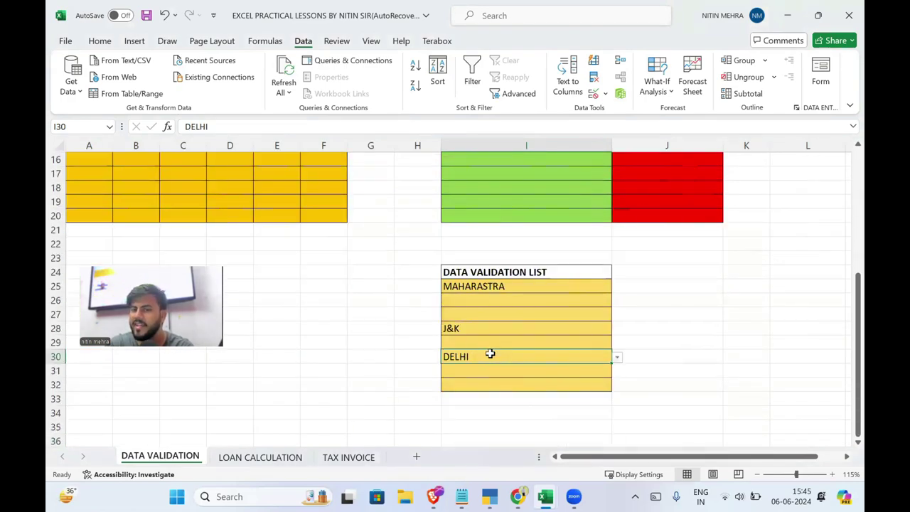
click(561, 325)
click(618, 330)
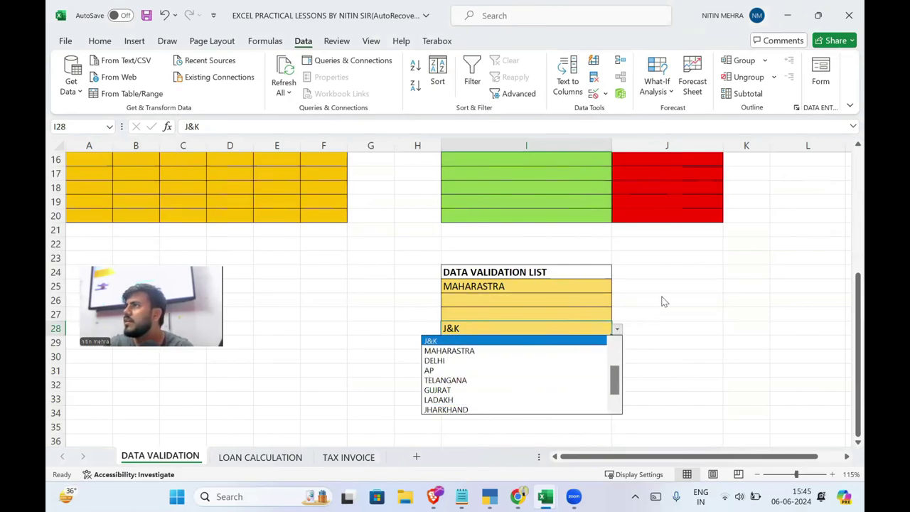
key(Escape)
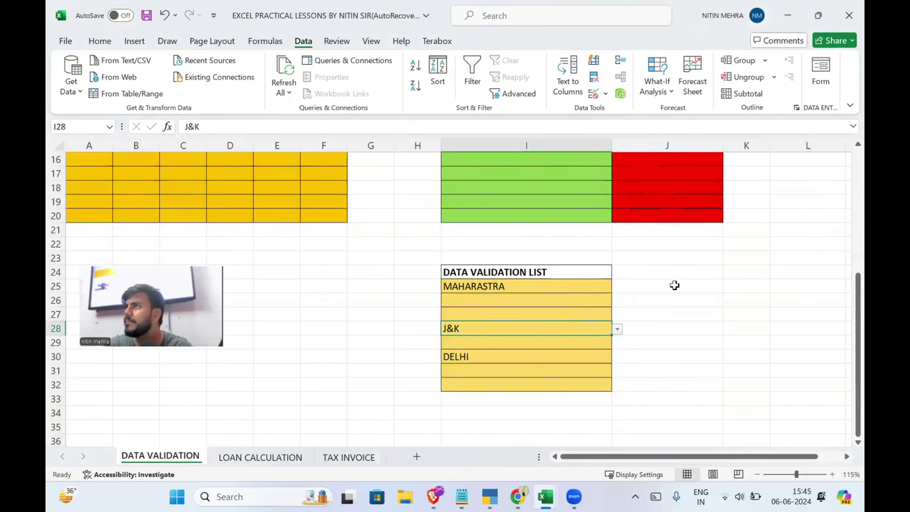
scroll(672, 283, up, 4)
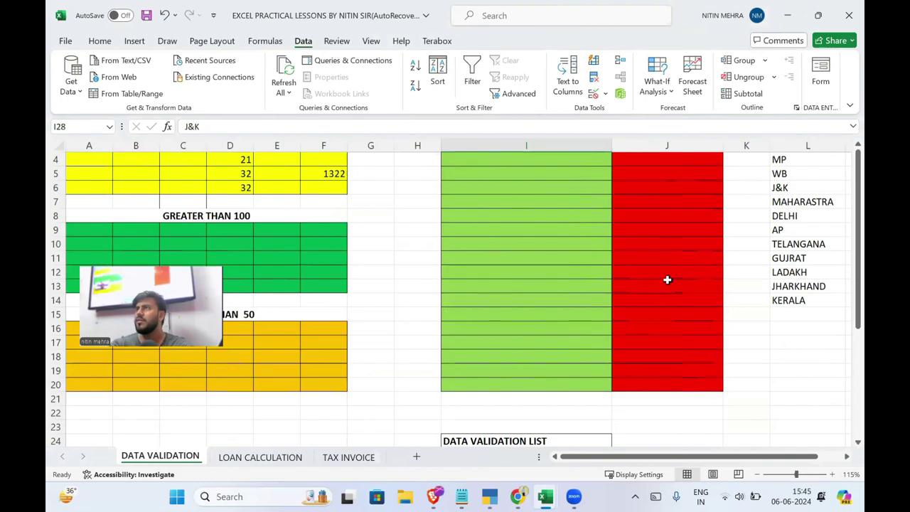